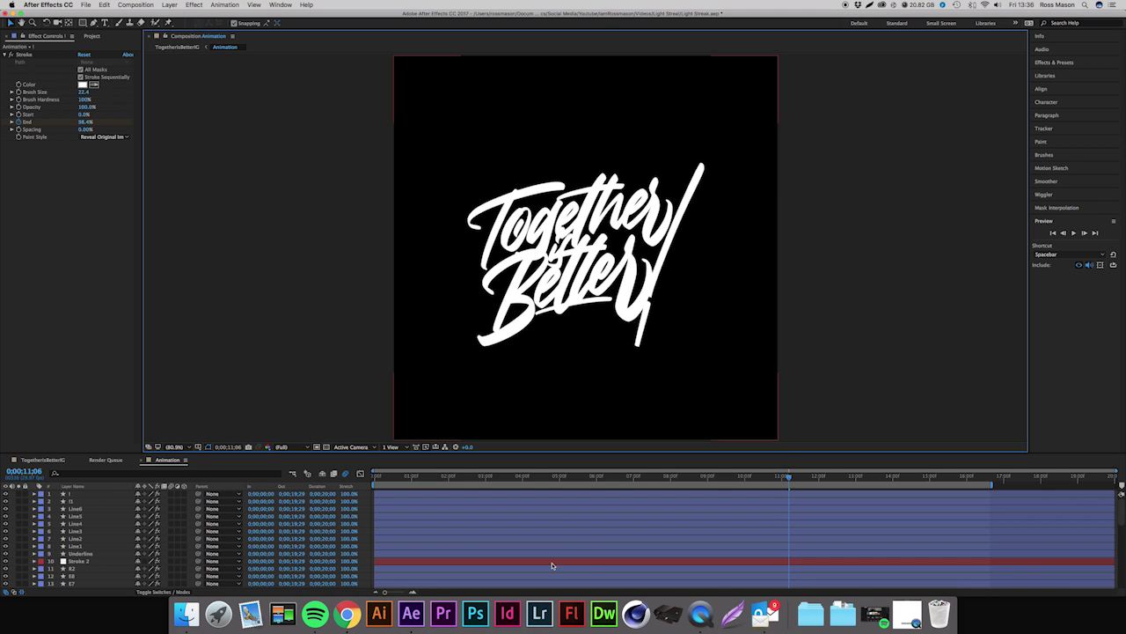
# Step: Play the finished reference video from its folder, then return to the After Effects project
pyautogui.click(186, 613)
pyautogui.doubleClick(346, 366)
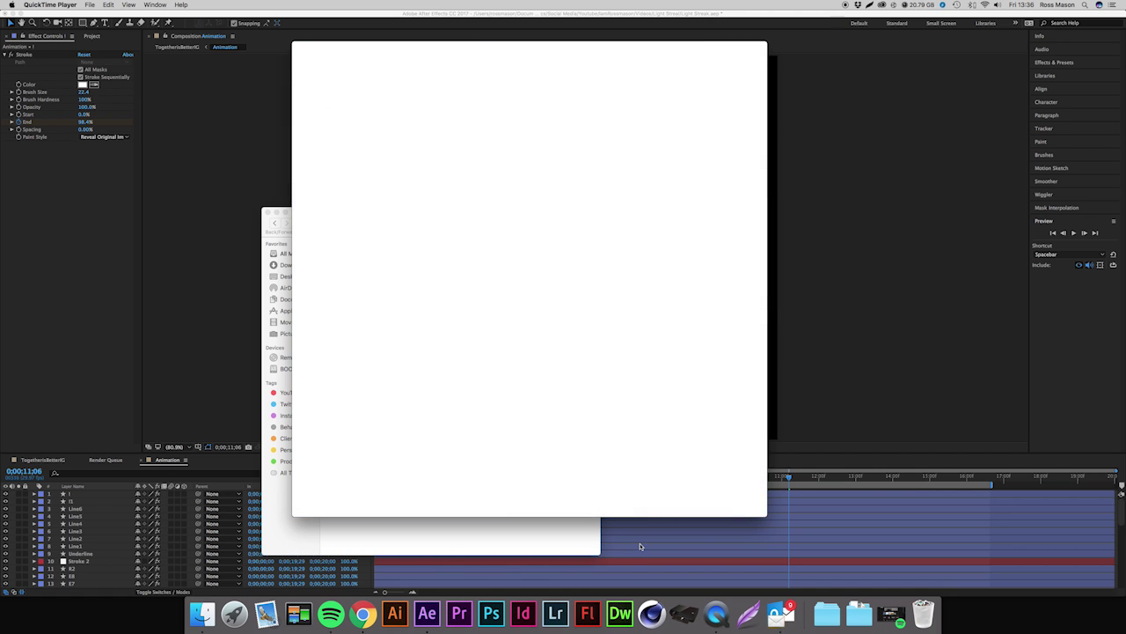
pyautogui.click(868, 420)
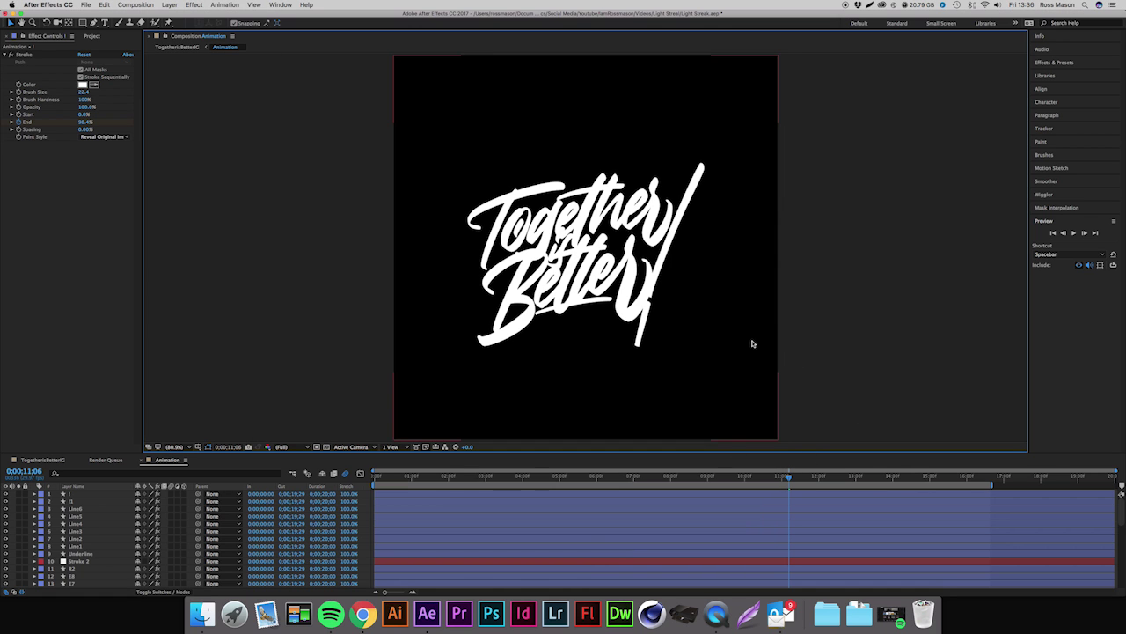
# Step: Scrub the playhead back to about five seconds and forward until the lettering is fully drawn
pyautogui.click(676, 476)
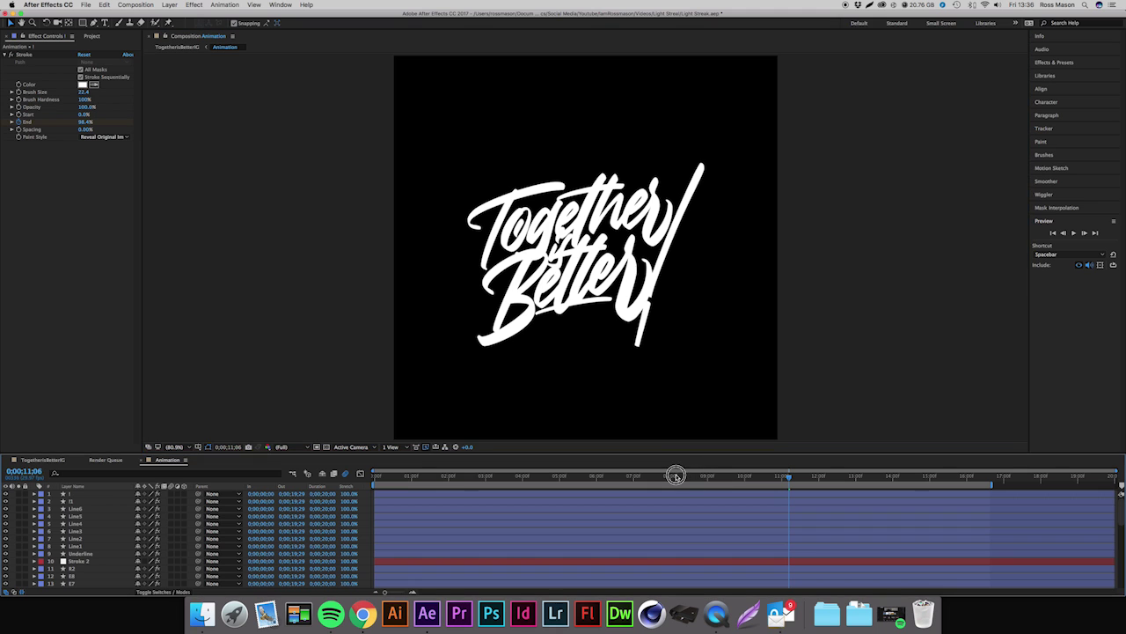
pyautogui.moveTo(675, 475)
pyautogui.mouseDown()
pyautogui.moveTo(415, 475)
pyautogui.moveTo(467, 479)
pyautogui.mouseUp()
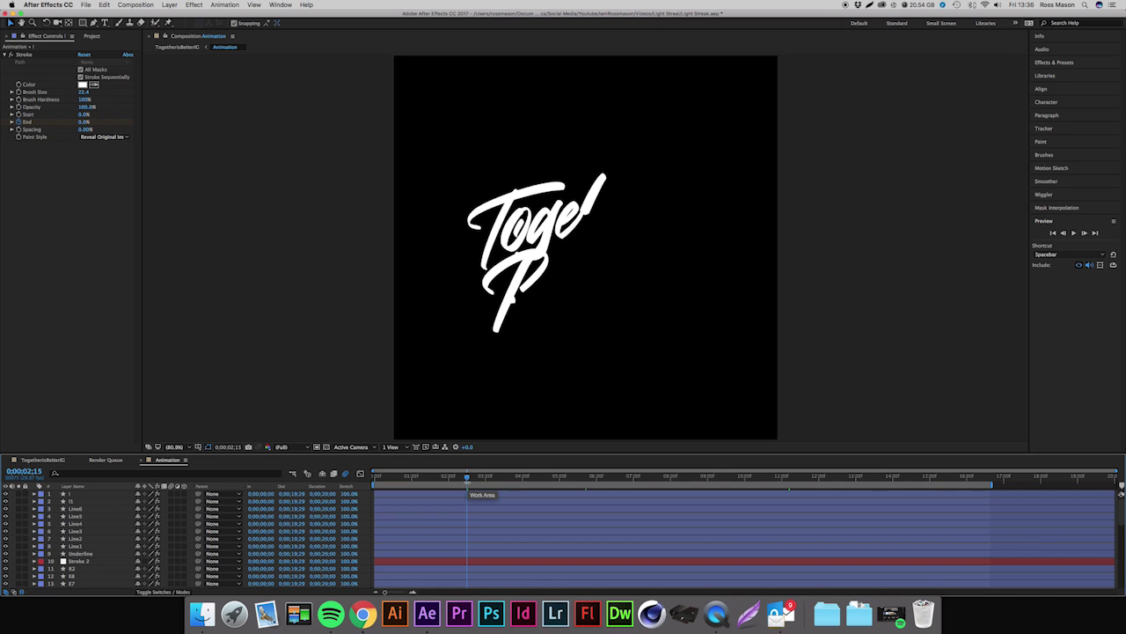
pyautogui.moveTo(467, 480); pyautogui.dragTo(677, 483)
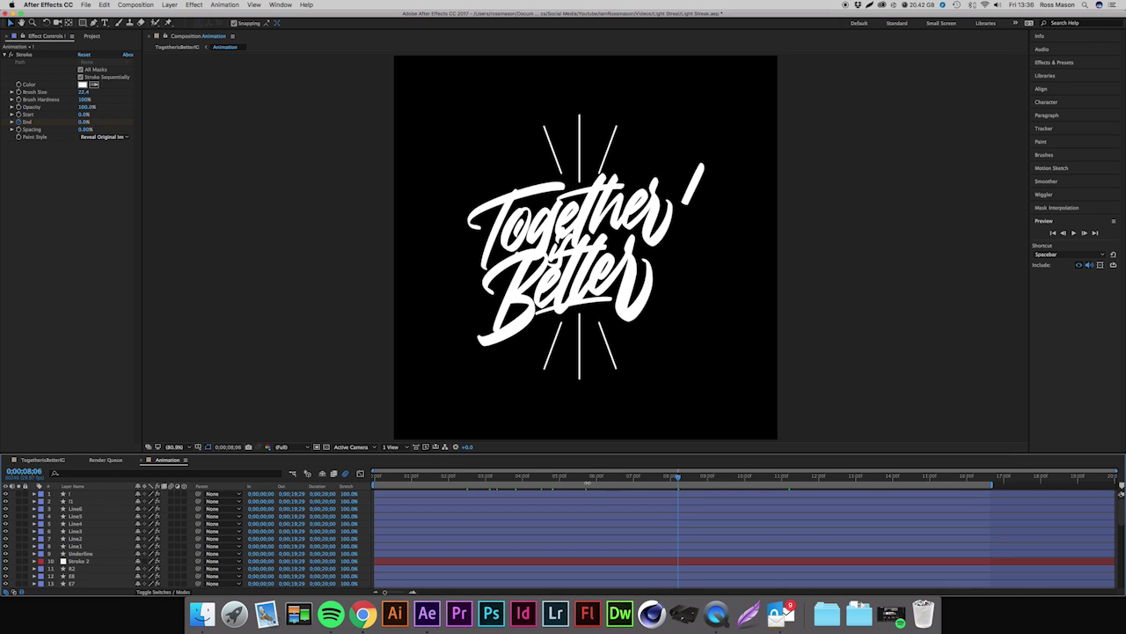
pyautogui.click(94, 524)
pyautogui.scroll(-3, 94, 531)
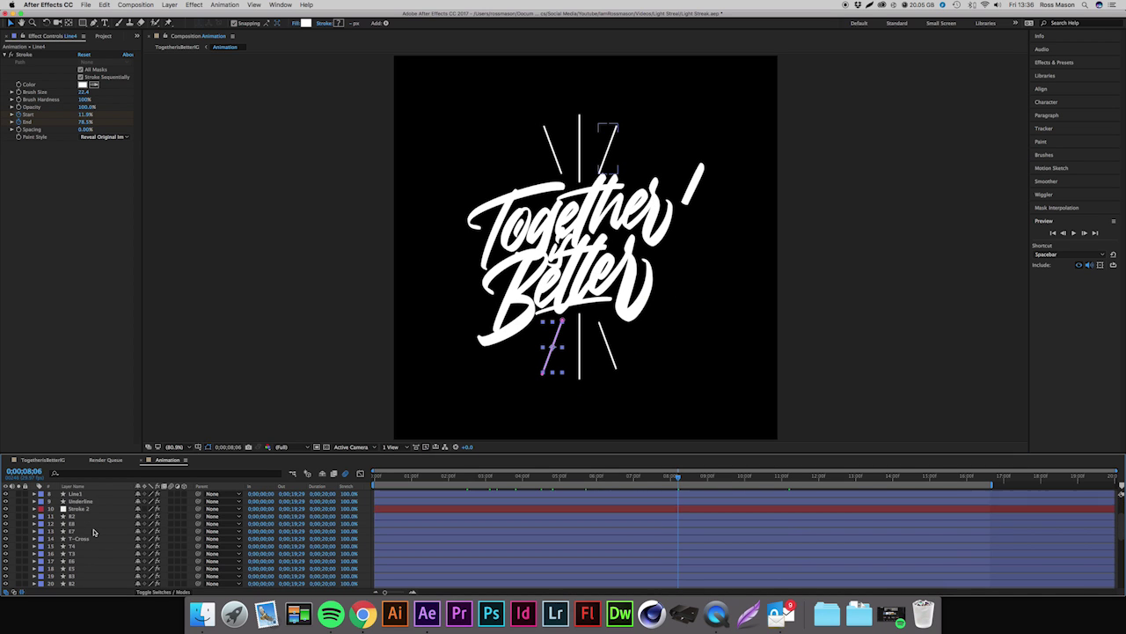
pyautogui.scroll(-4, 94, 532)
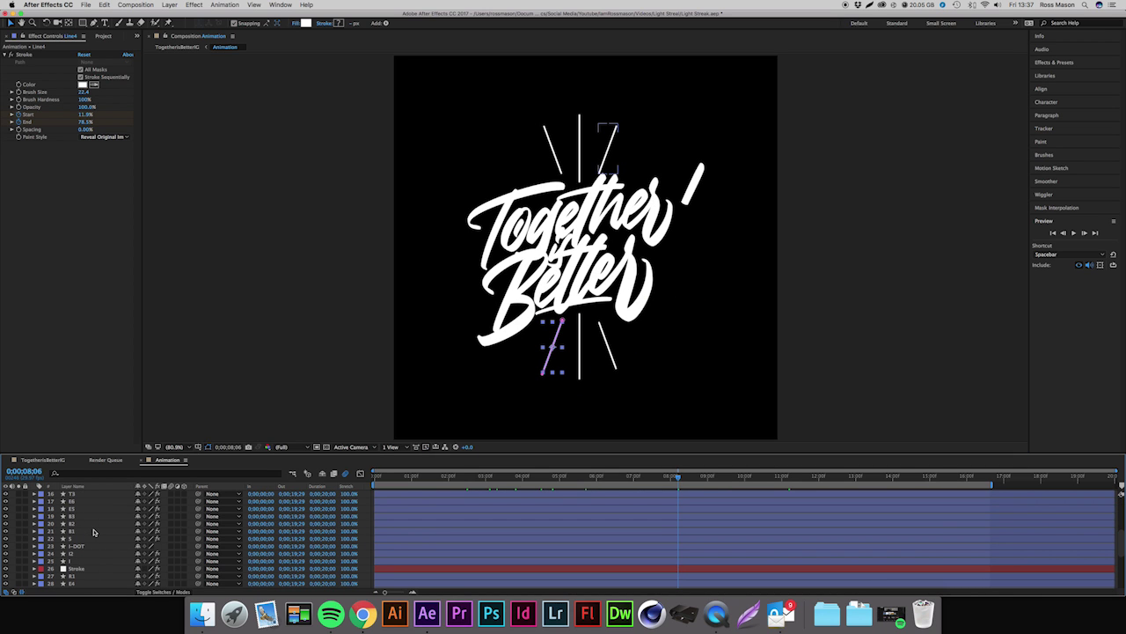
# Step: Select every layer and pre-compose them all into one composition named 'Animation'
pyautogui.press('super+a')
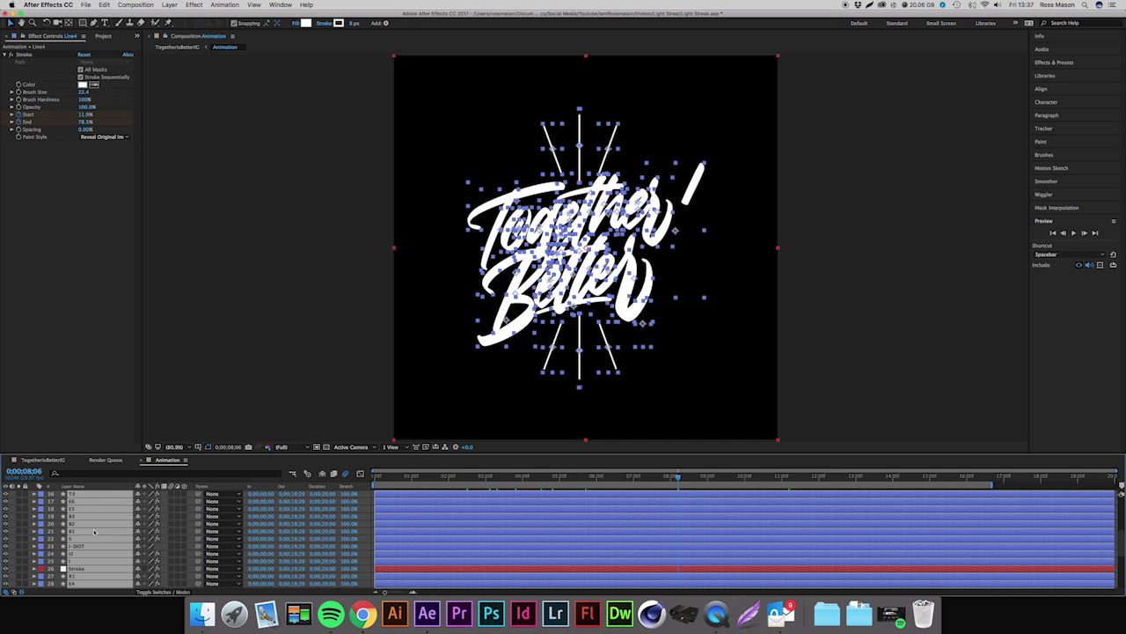
pyautogui.rightClick(94, 532)
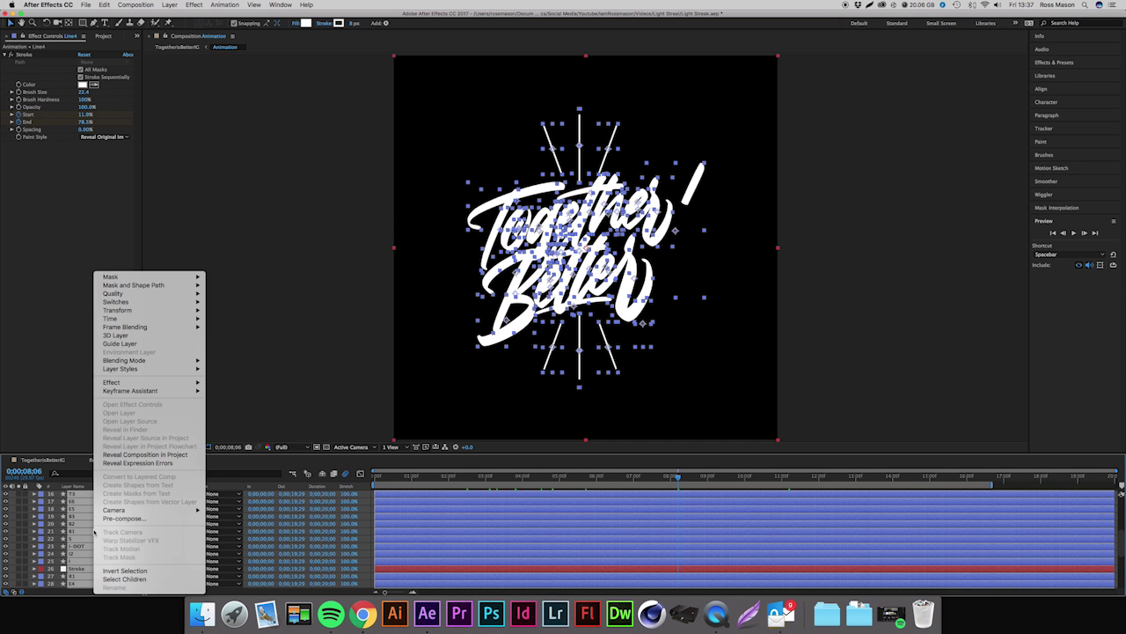
pyautogui.click(121, 518)
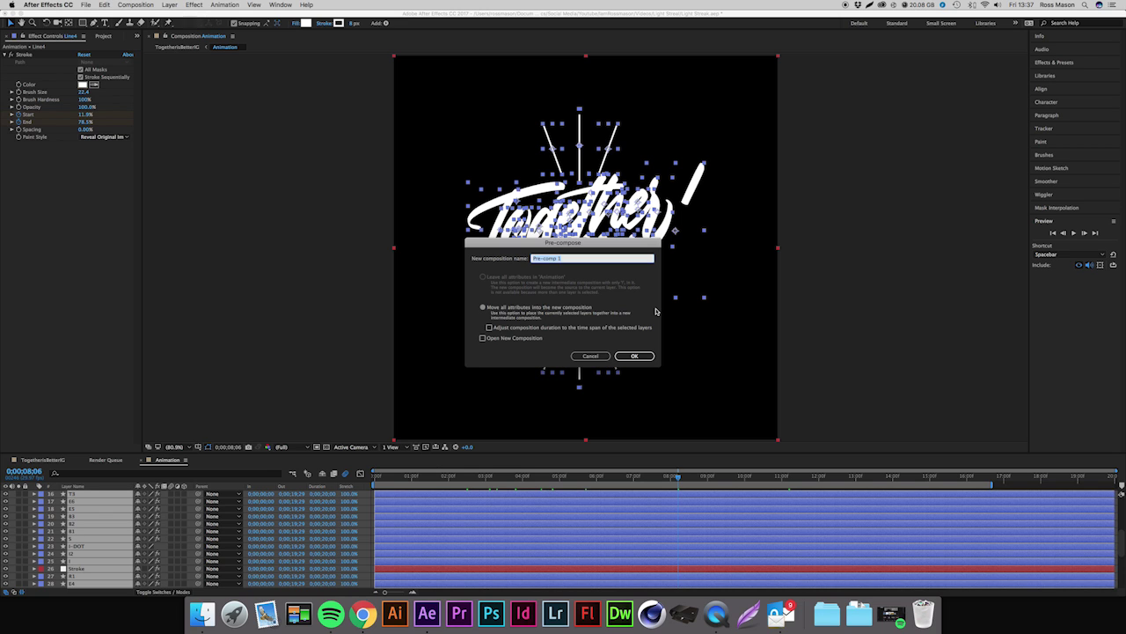
pyautogui.write('Animation')
pyautogui.press('Return')
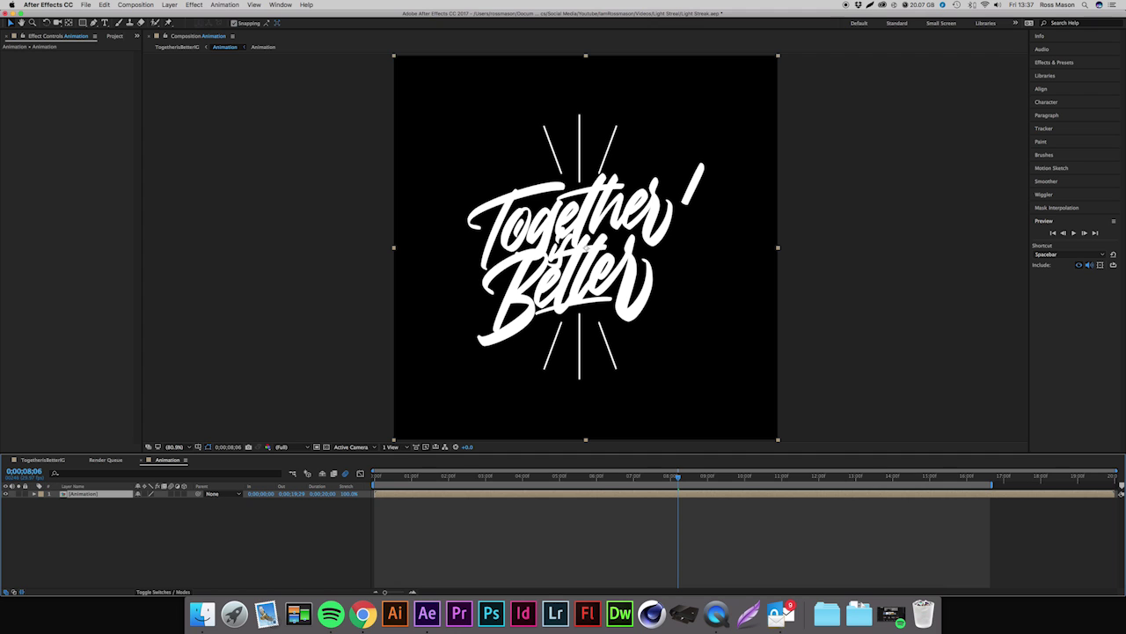
pyautogui.moveTo(591, 479)
pyautogui.mouseDown()
pyautogui.moveTo(382, 480)
pyautogui.moveTo(763, 494)
pyautogui.moveTo(176, 510)
pyautogui.mouseUp()
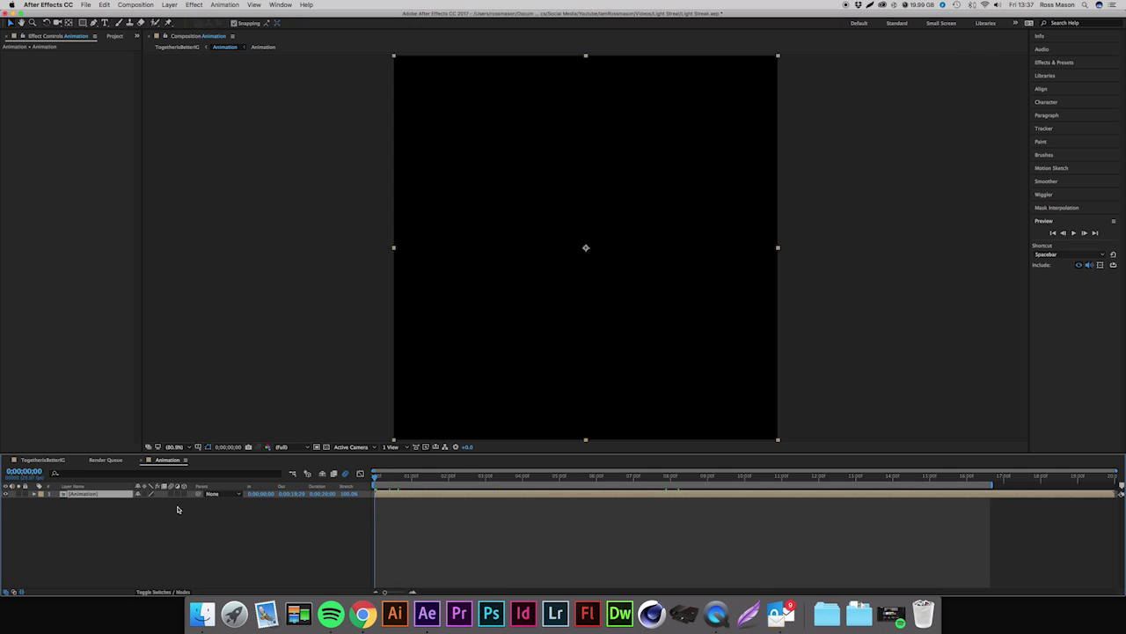
pyautogui.click(113, 505)
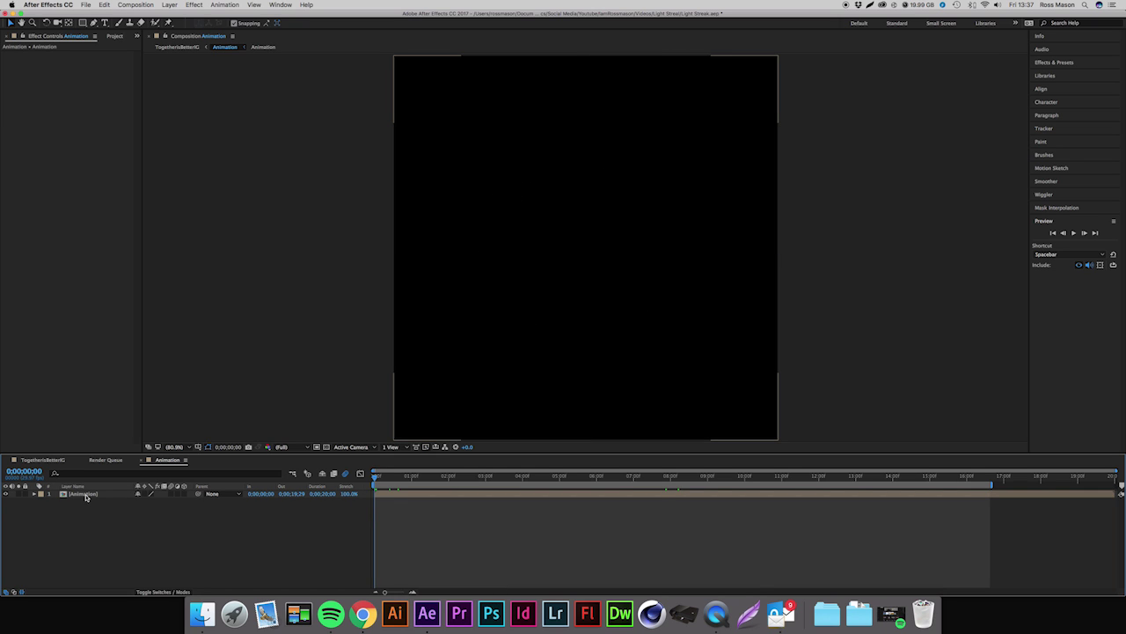
pyautogui.doubleClick(85, 495)
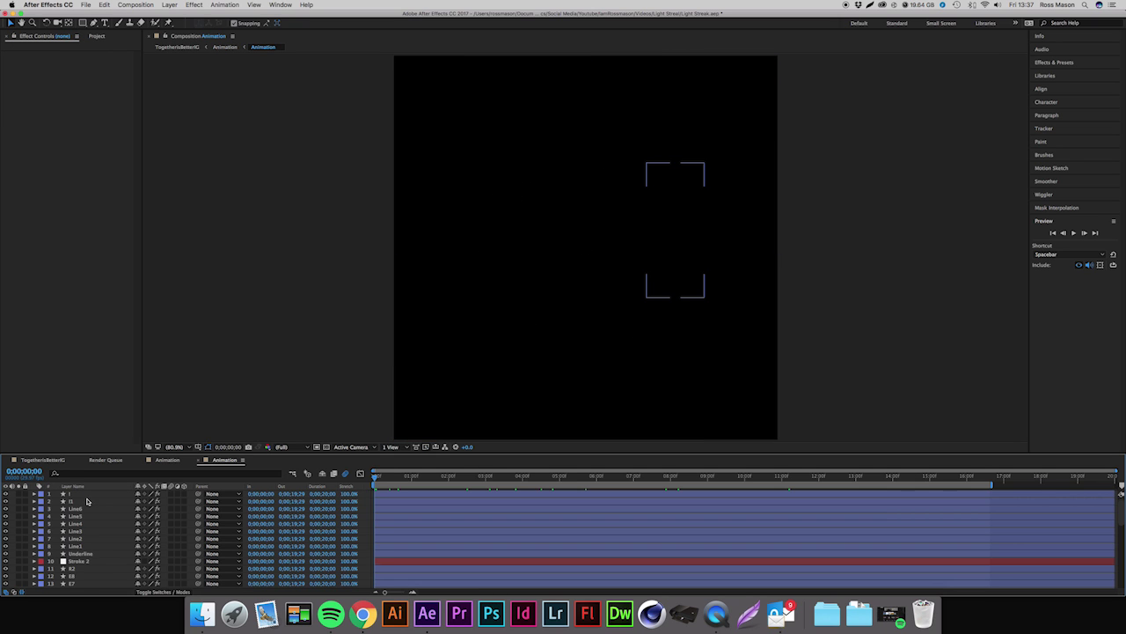
pyautogui.scroll(-5, 87, 501)
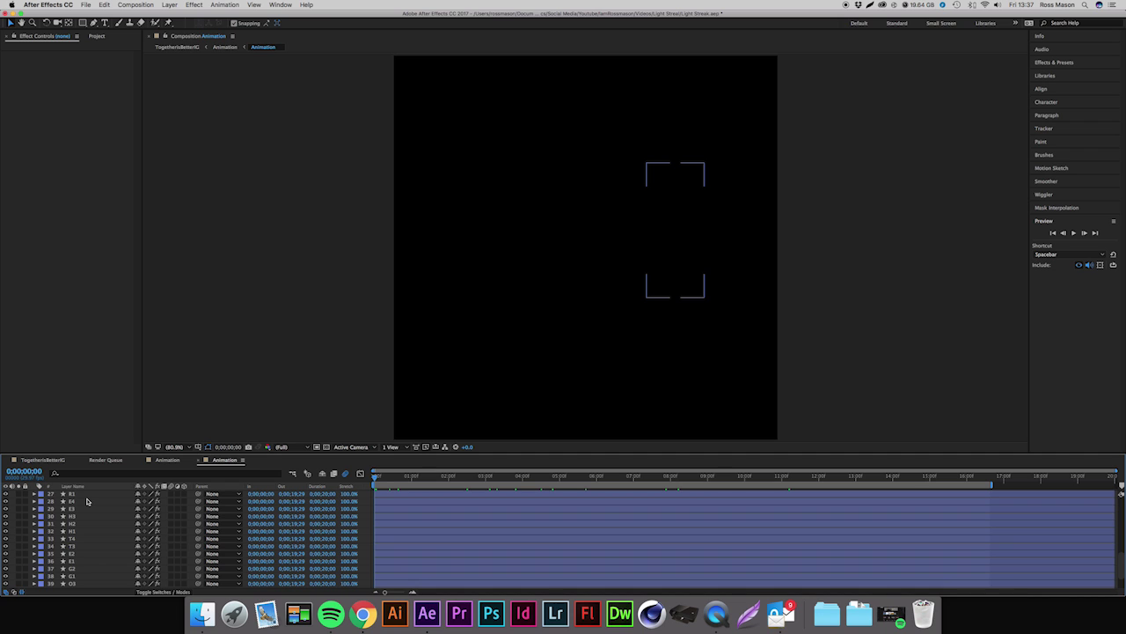
pyautogui.click(204, 459)
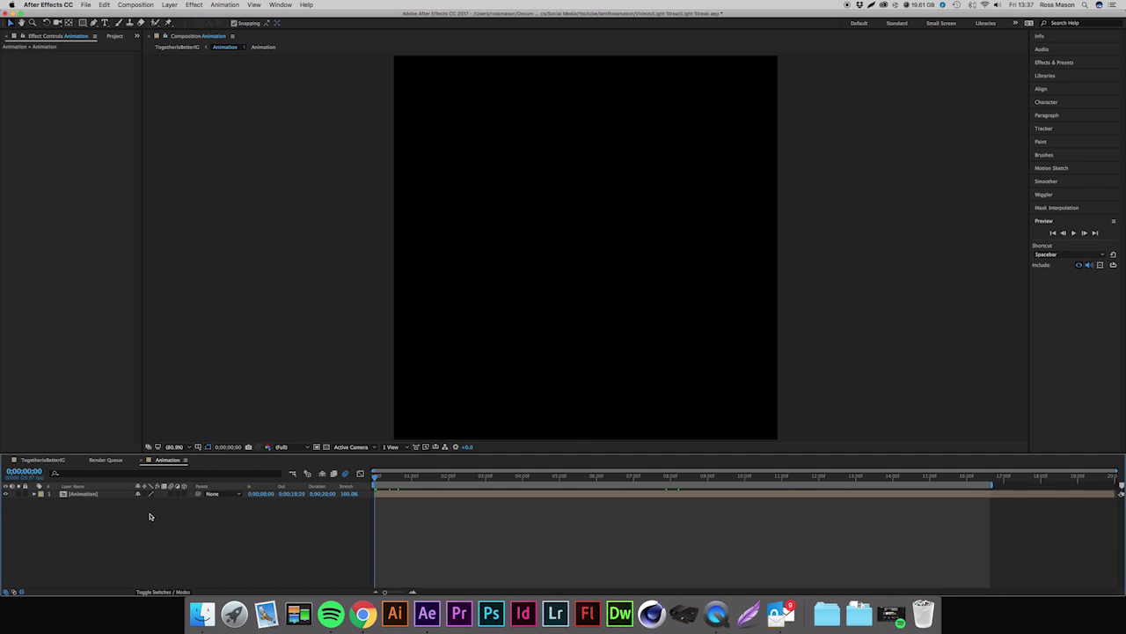
pyautogui.press('space')
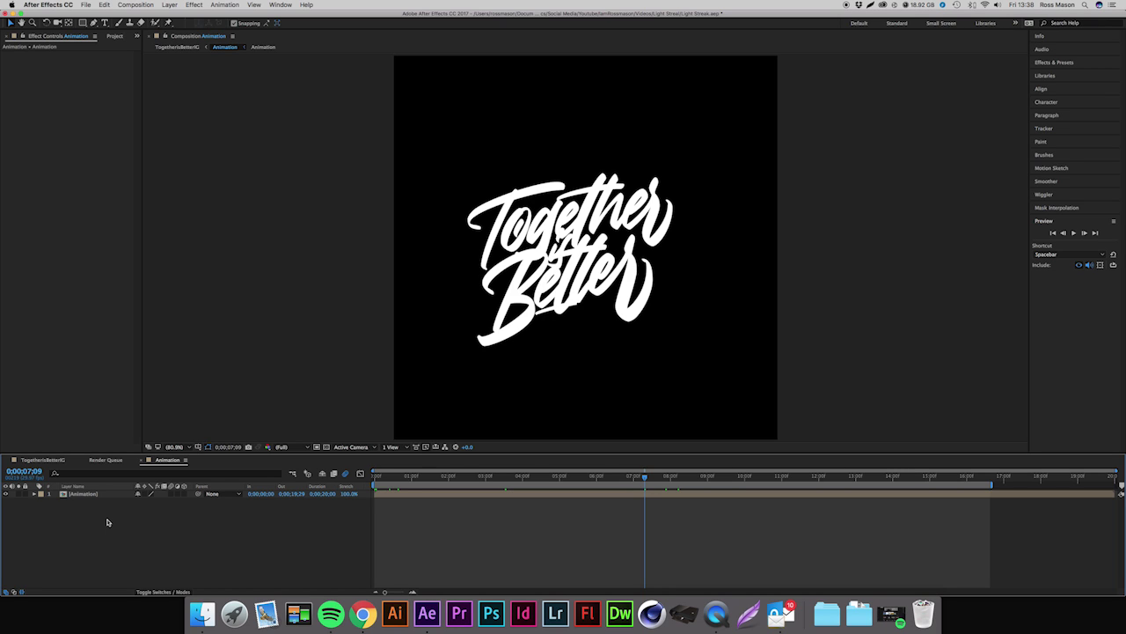
pyautogui.click(101, 497)
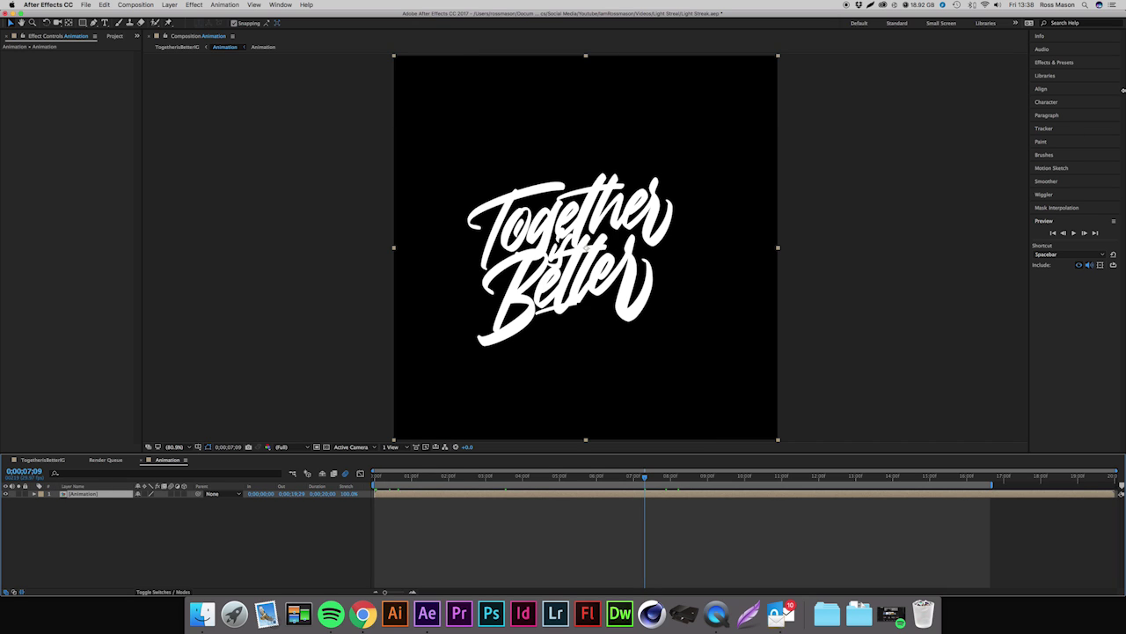
# Step: Apply the Fill effect to the Animation layer and change its colour from red to grey (180, 180, 180)
pyautogui.click(1061, 63)
pyautogui.click(1065, 74)
pyautogui.write('fill')
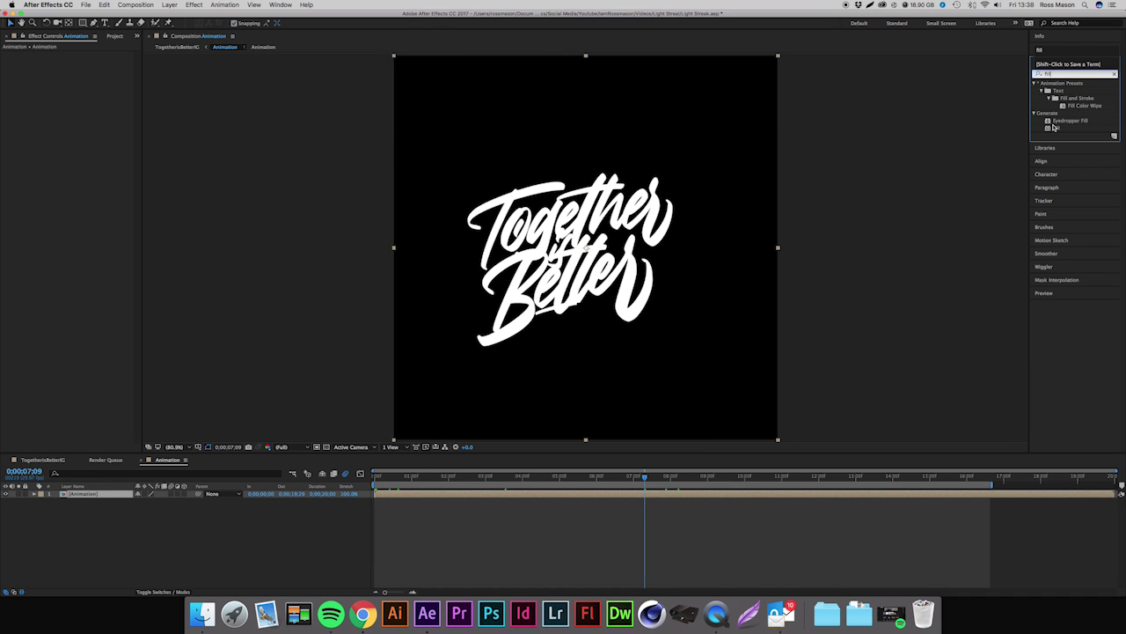
pyautogui.doubleClick(1053, 129)
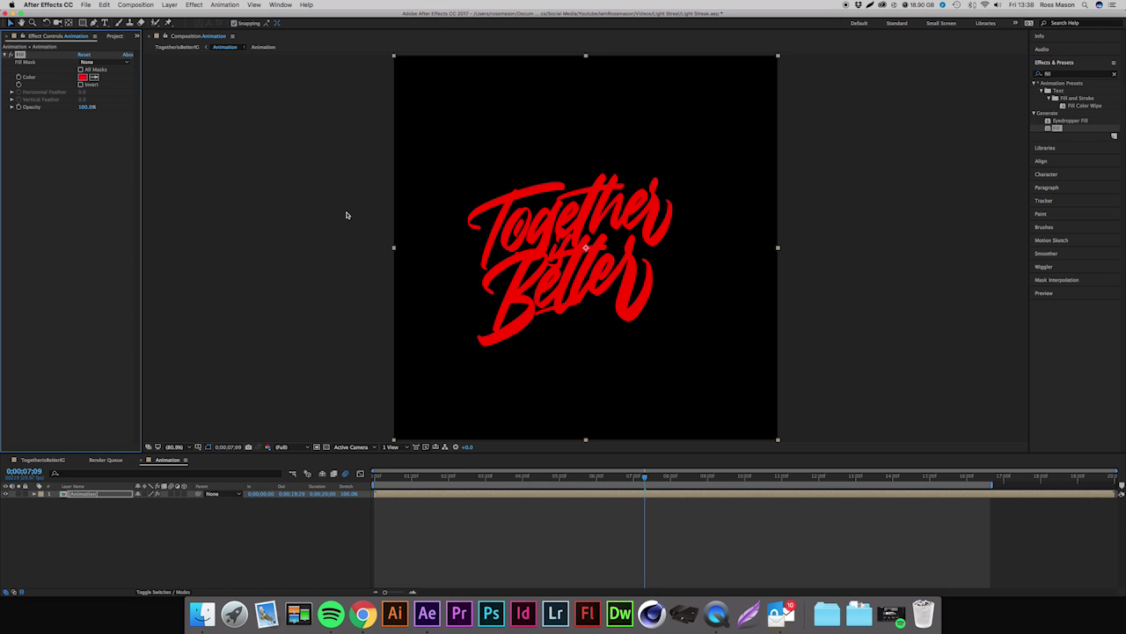
pyautogui.click(82, 77)
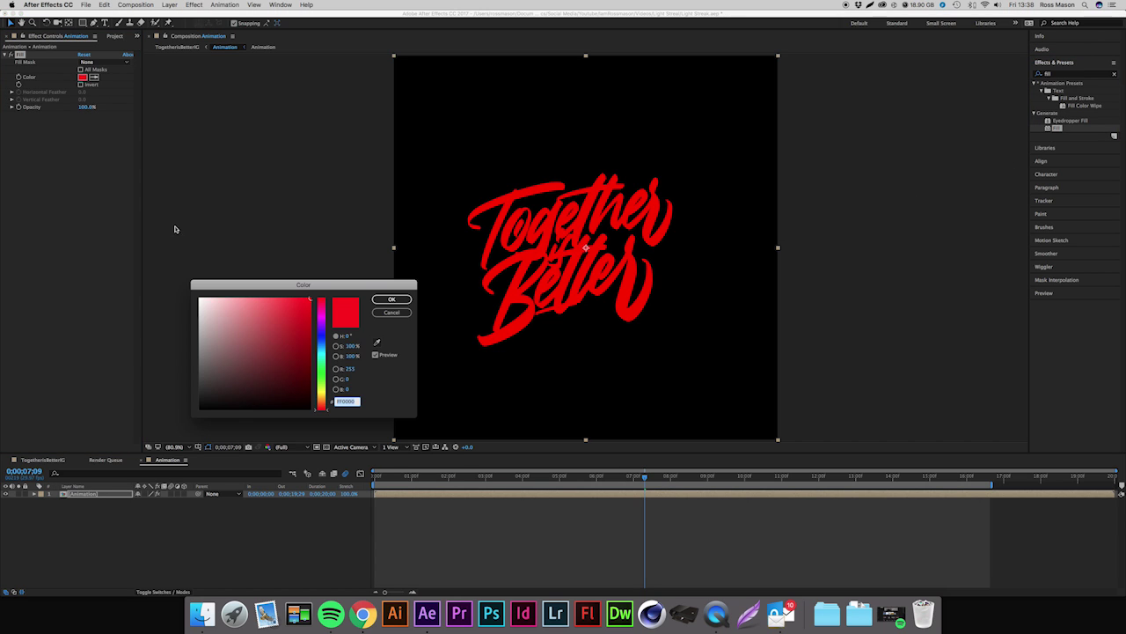
pyautogui.moveTo(209, 319); pyautogui.dragTo(176, 341)
pyautogui.press('Return')
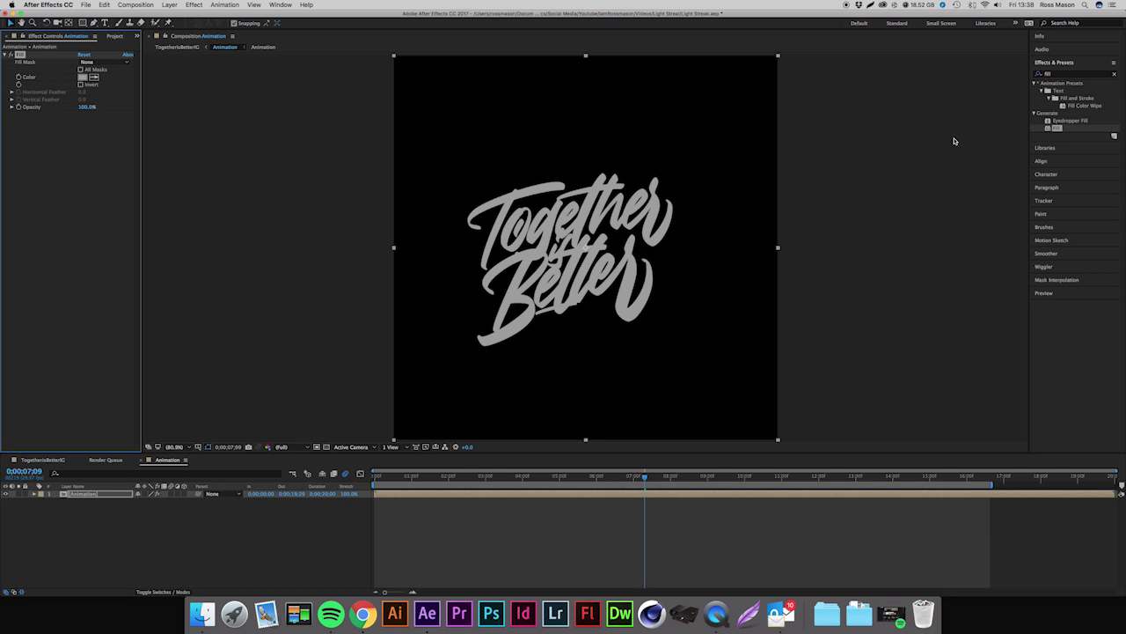
# Step: Apply the CC Light Sweep effect to the Animation layer
pyautogui.click(1036, 74)
pyautogui.write('cc light')
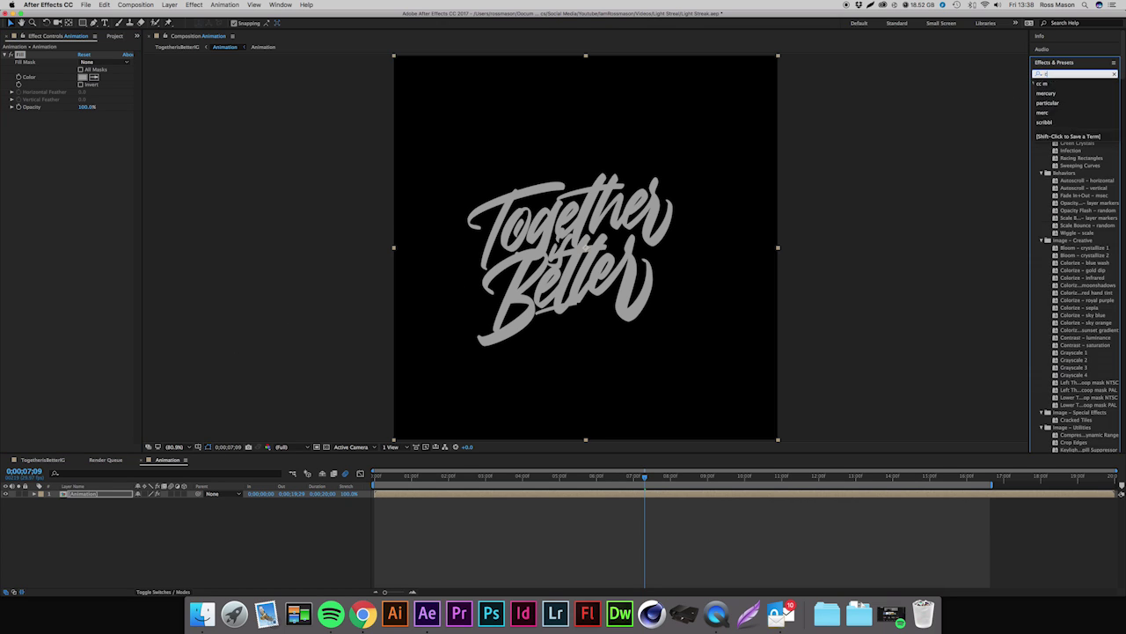
pyautogui.write(' sweep')
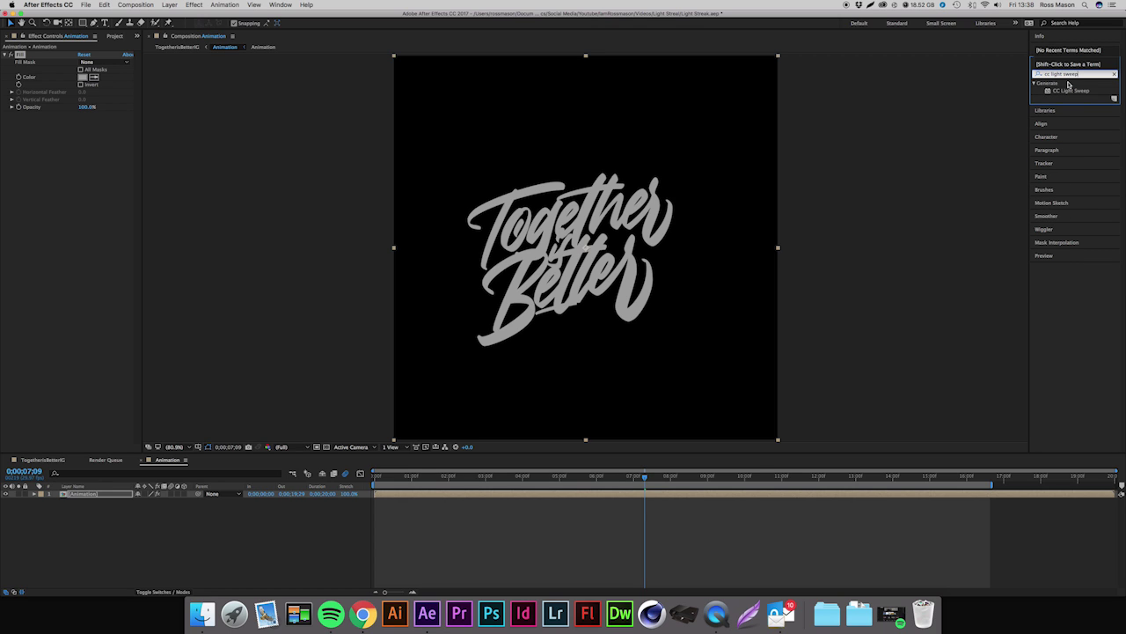
pyautogui.doubleClick(1063, 92)
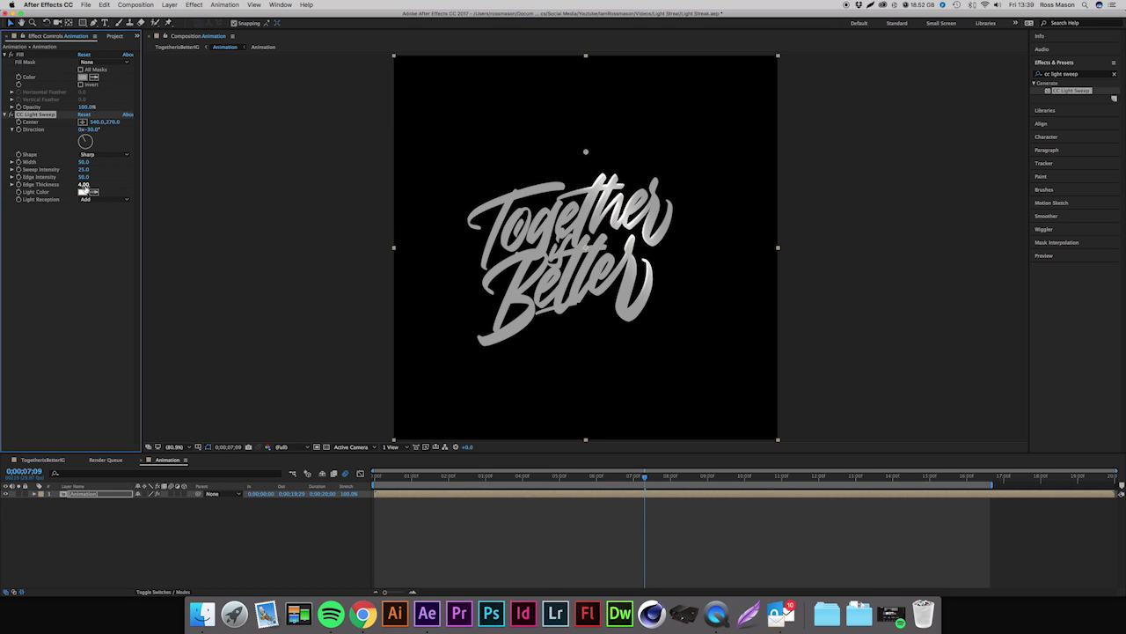
# Step: Set the sweep to Edge Thickness 0, Edge Intensity 100, Sweep Intensity 40 and width 50
pyautogui.moveTo(83, 187); pyautogui.dragTo(35, 191)
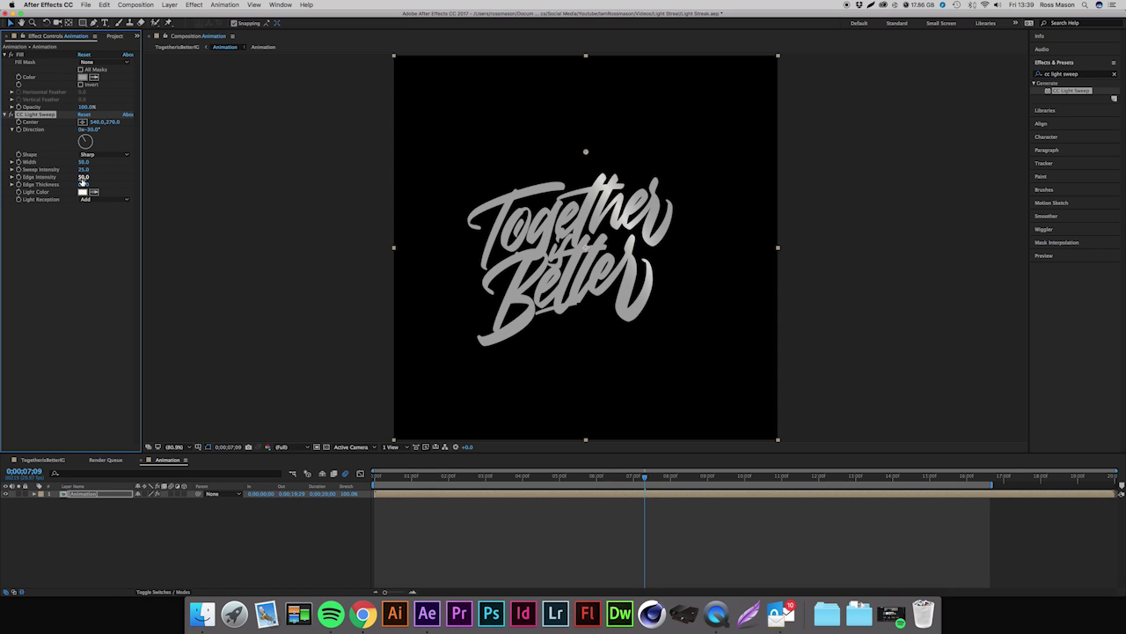
pyautogui.moveTo(82, 179); pyautogui.dragTo(121, 187)
pyautogui.click(85, 177)
pyautogui.press('Return')
pyautogui.moveTo(86, 169); pyautogui.dragTo(93, 172)
pyautogui.click(92, 172)
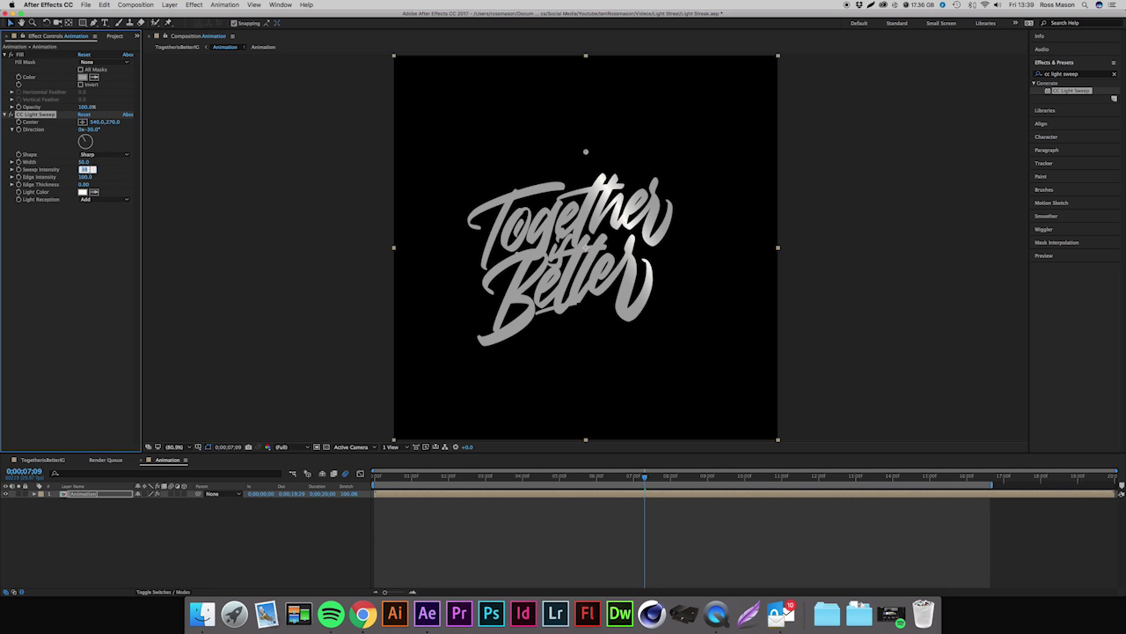
pyautogui.write('40')
pyautogui.press('Return')
pyautogui.moveTo(84, 162); pyautogui.dragTo(94, 171)
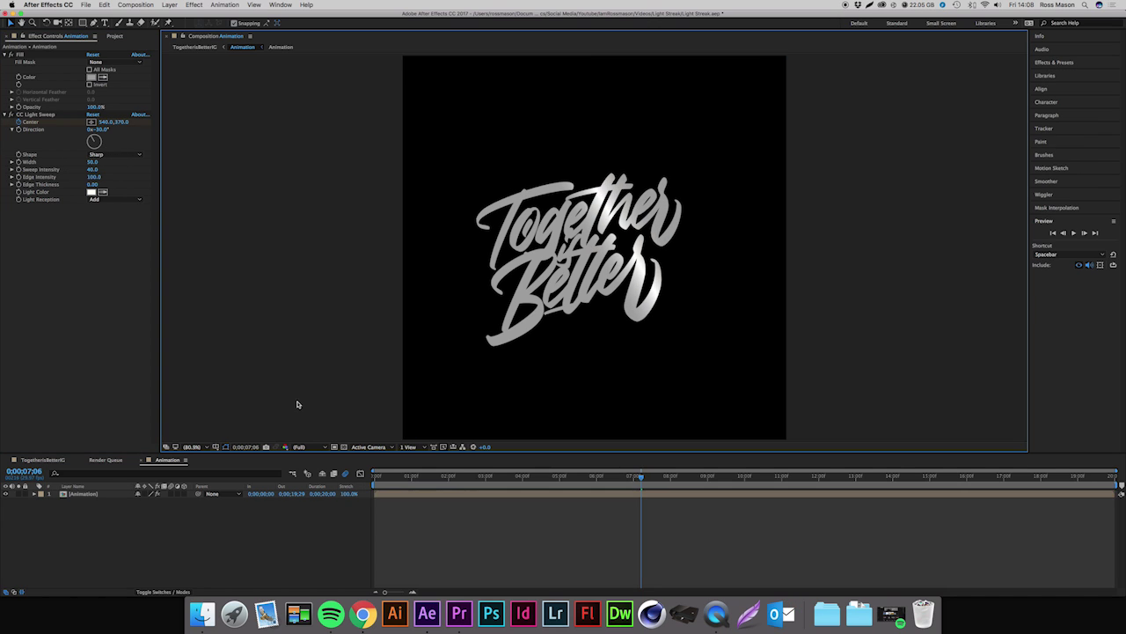
# Step: Try the Smooth and Linear sweep shapes, settle on Sharp, and scrub to preview around 11 seconds
pyautogui.click(128, 157)
pyautogui.click(123, 171)
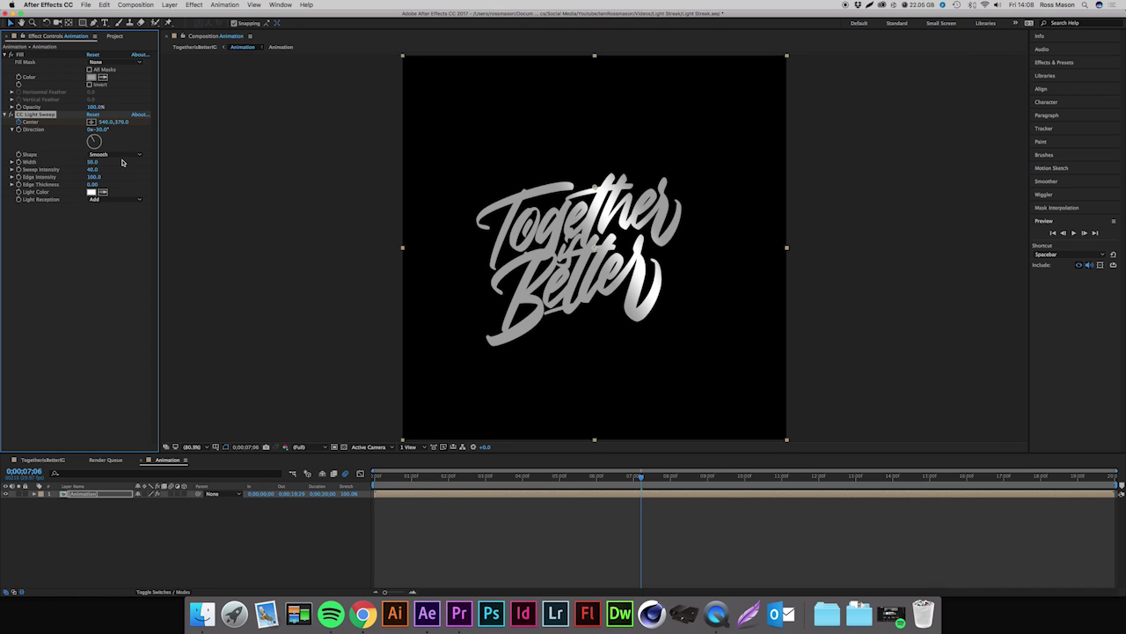
pyautogui.click(123, 156)
pyautogui.click(113, 168)
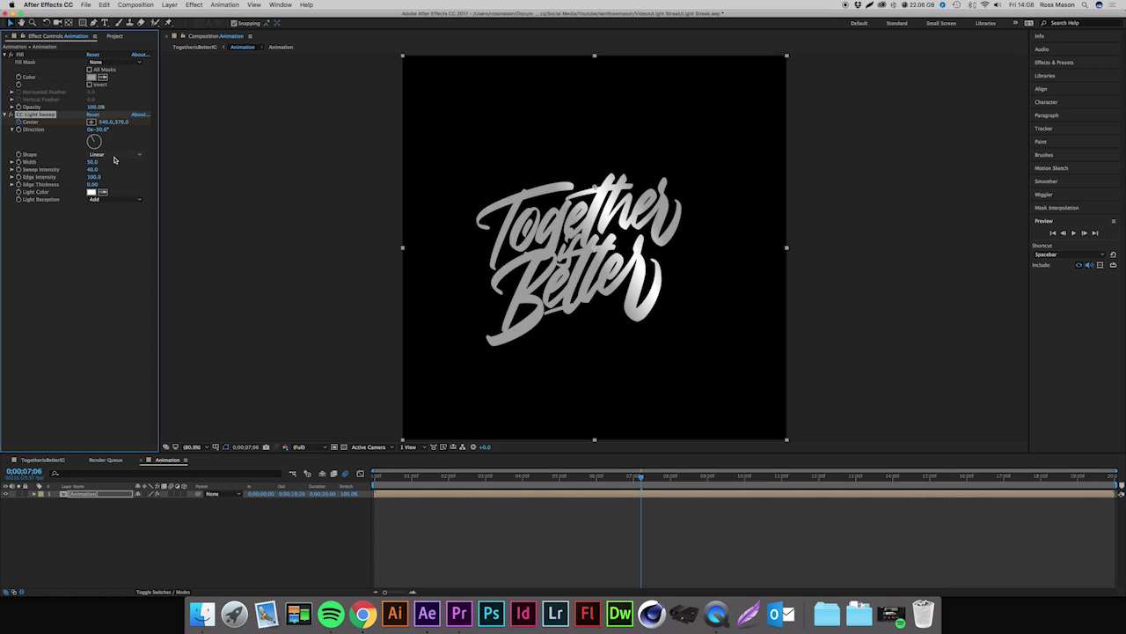
pyautogui.click(114, 159)
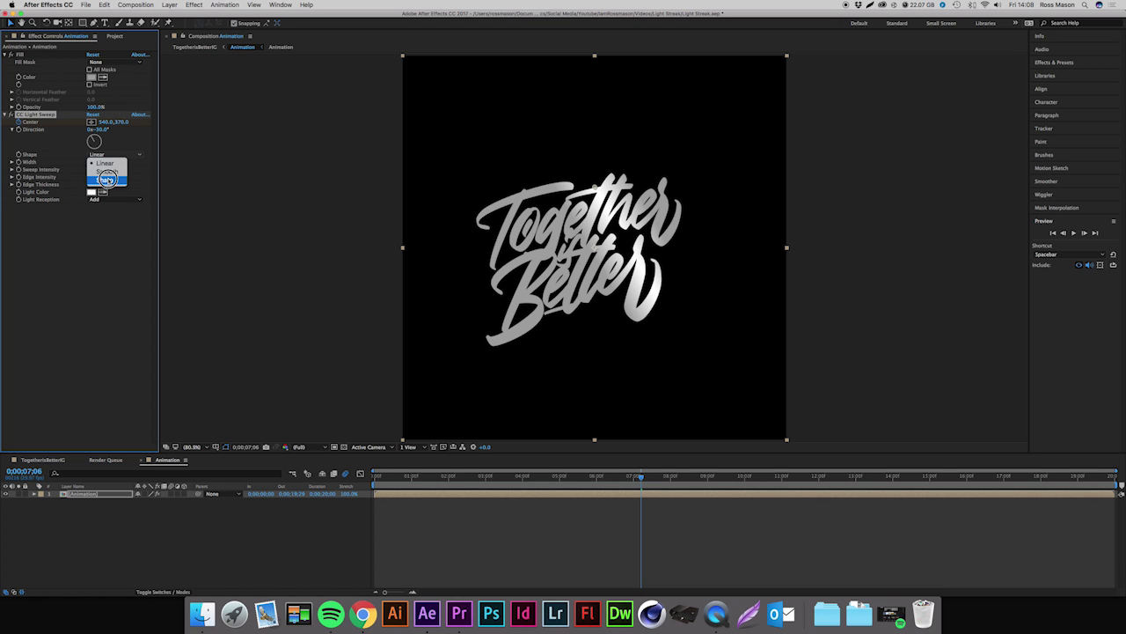
pyautogui.click(107, 179)
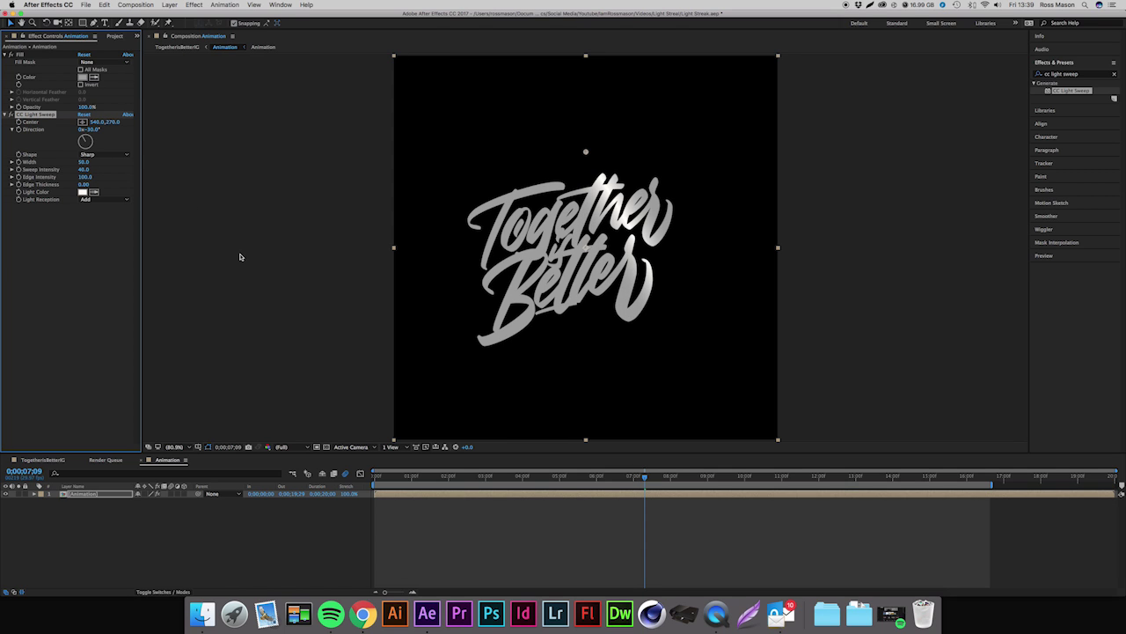
pyautogui.moveTo(409, 480)
pyautogui.mouseDown()
pyautogui.moveTo(385, 479)
pyautogui.moveTo(606, 484)
pyautogui.moveTo(781, 514)
pyautogui.mouseUp()
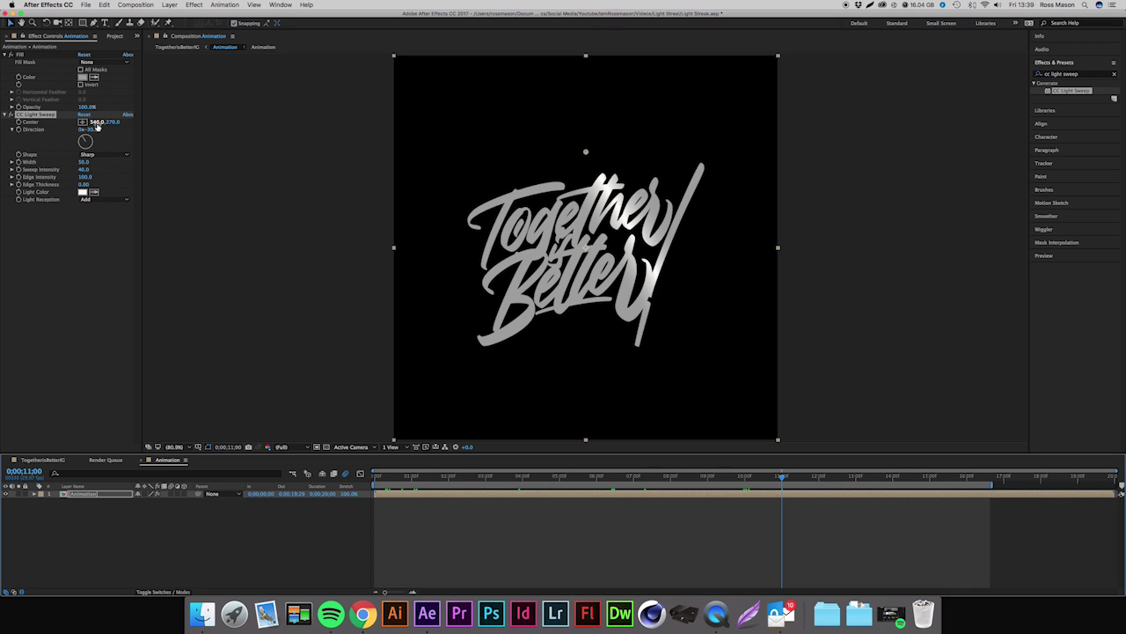
# Step: Move the light sweep's Center to 1078, 241 and turn on Center keyframing
pyautogui.moveTo(97, 127); pyautogui.dragTo(128, 133)
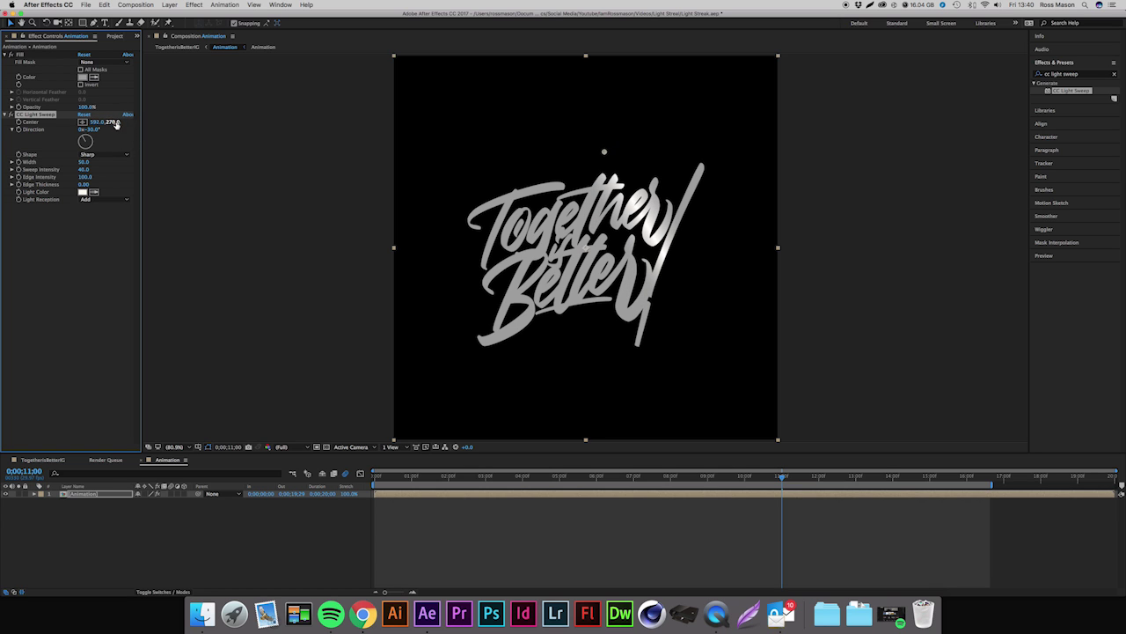
pyautogui.moveTo(115, 123); pyautogui.dragTo(339, 154)
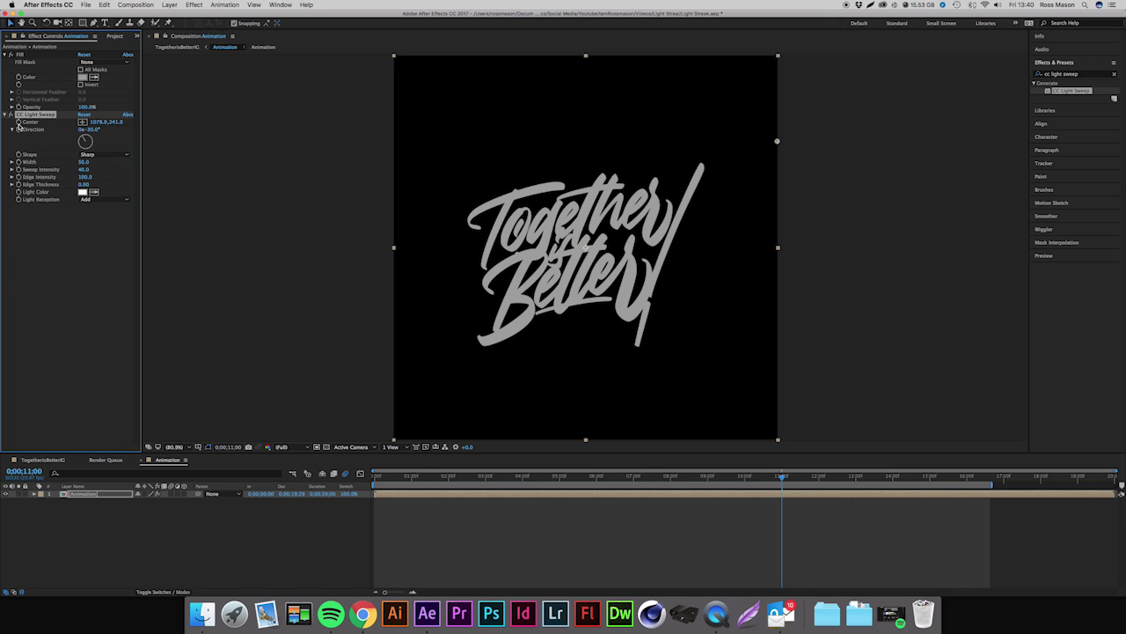
pyautogui.click(19, 124)
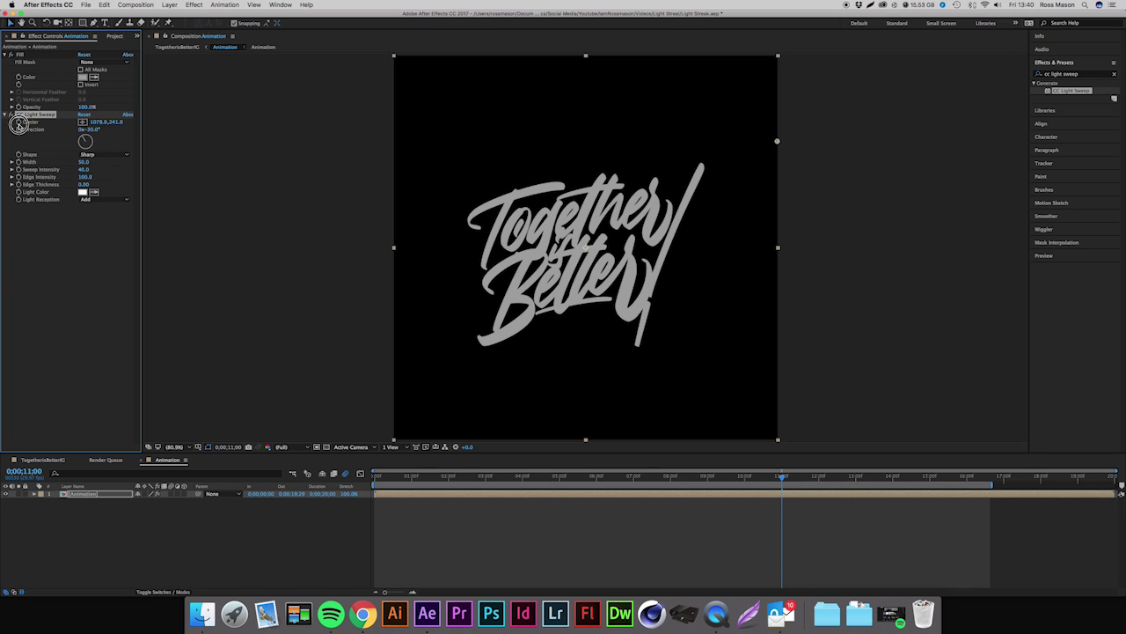
# Step: Reveal the Center keyframe on the Animation layer with U and move to 0;00;12;00
pyautogui.click(99, 496)
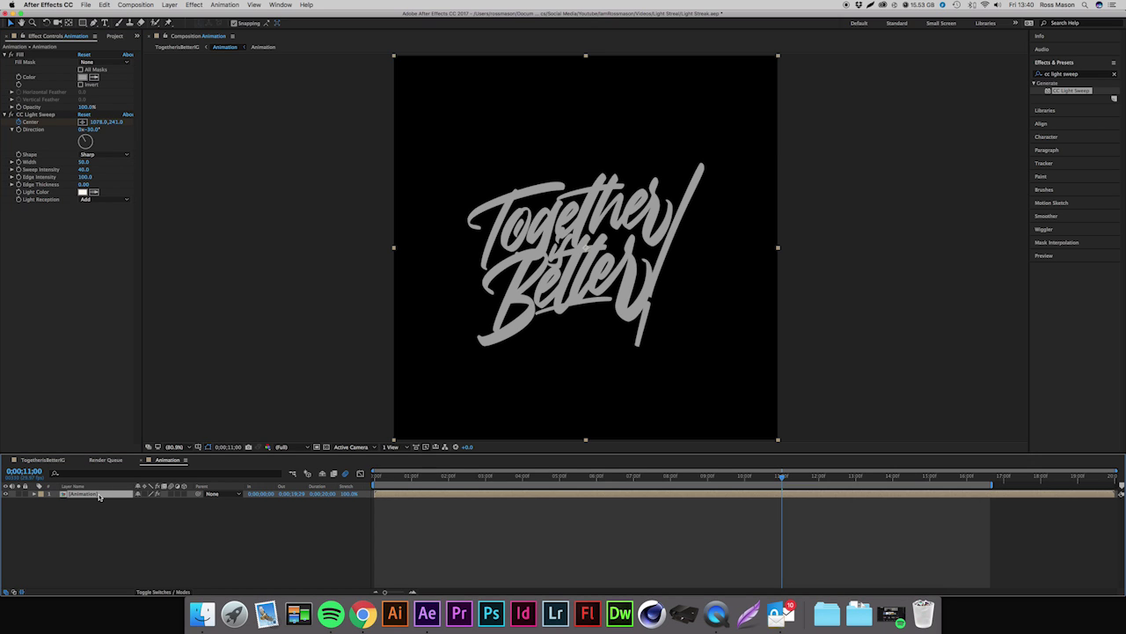
pyautogui.press('u')
pyautogui.click(821, 480)
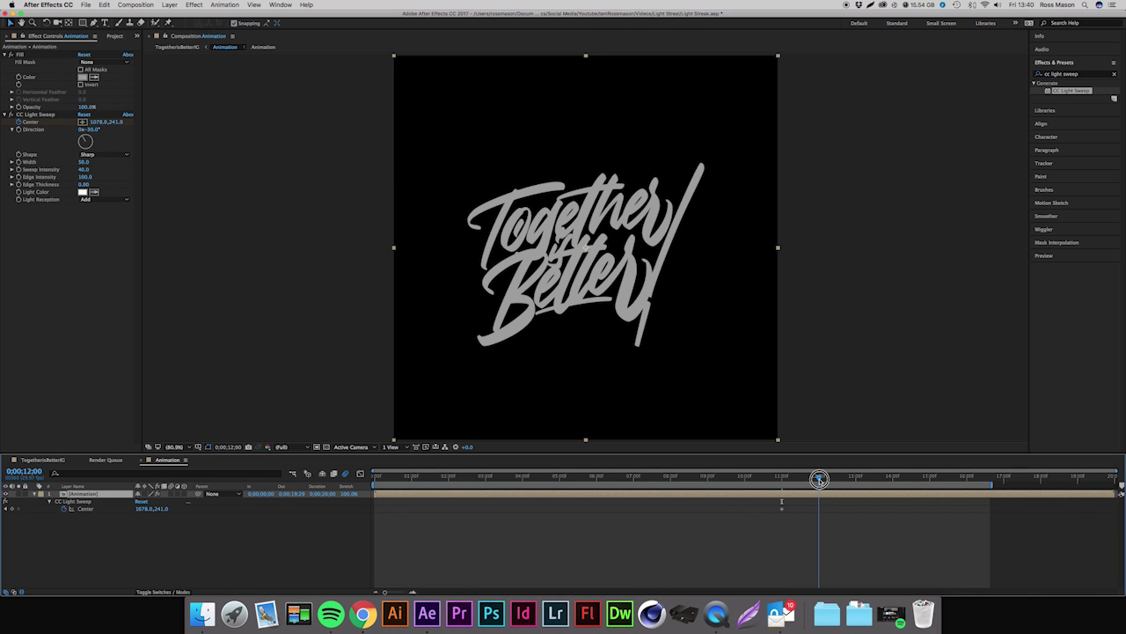
pyautogui.click(28, 474)
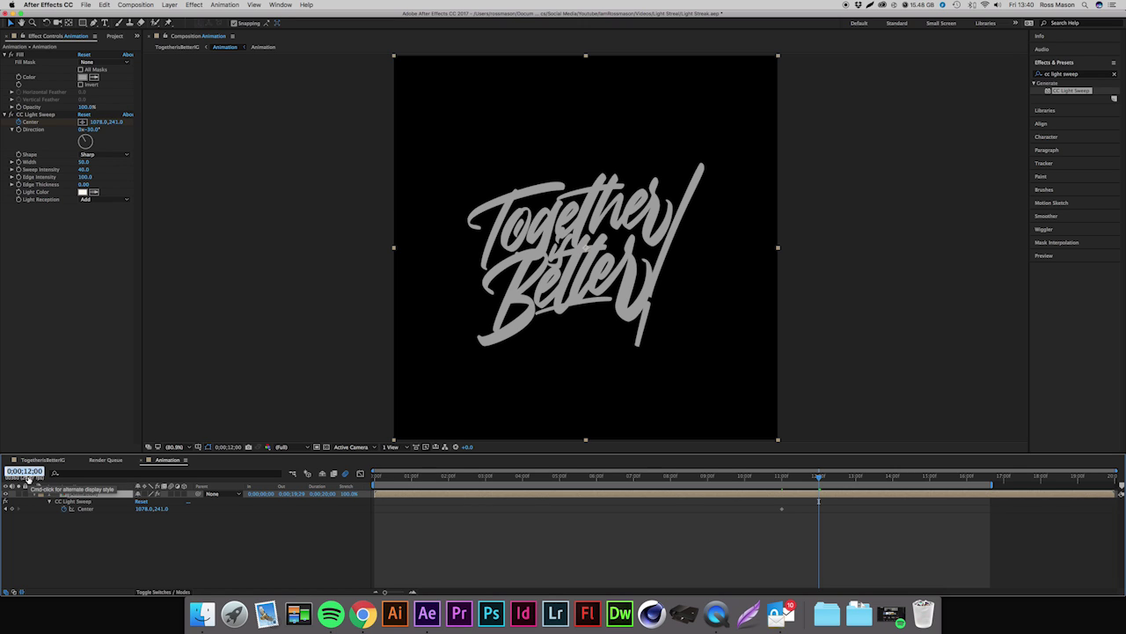
pyautogui.click(84, 552)
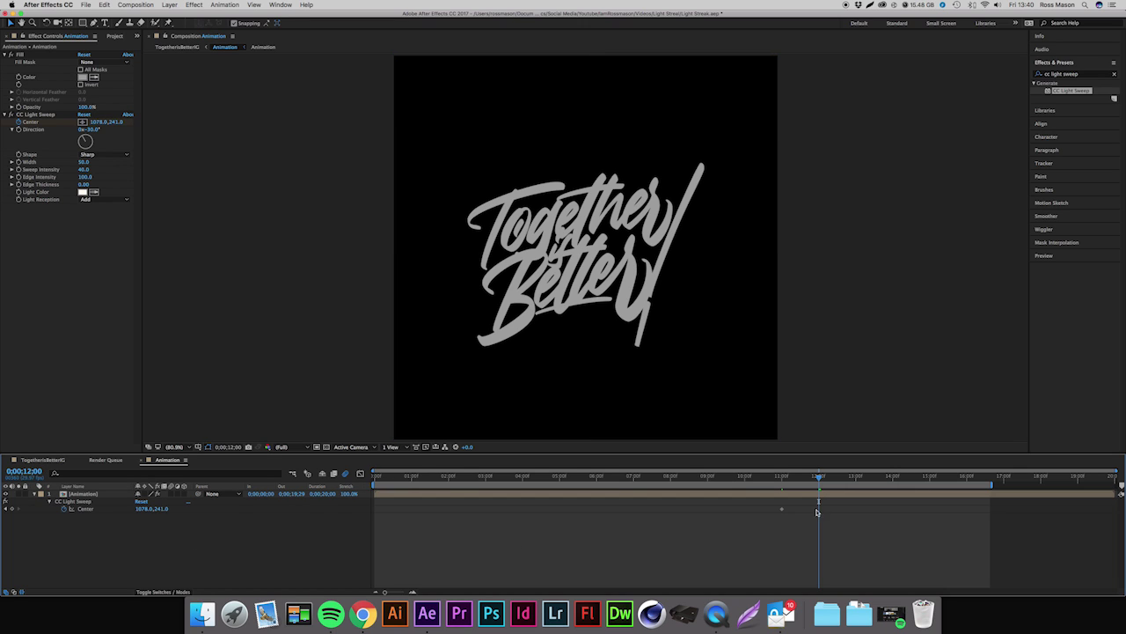
pyautogui.click(784, 478)
pyautogui.moveTo(782, 478); pyautogui.dragTo(818, 477)
pyautogui.click(102, 122)
# Step: Key the sweep Center X at 831, then drag it further left to -241 at 12 seconds
pyautogui.write('831')
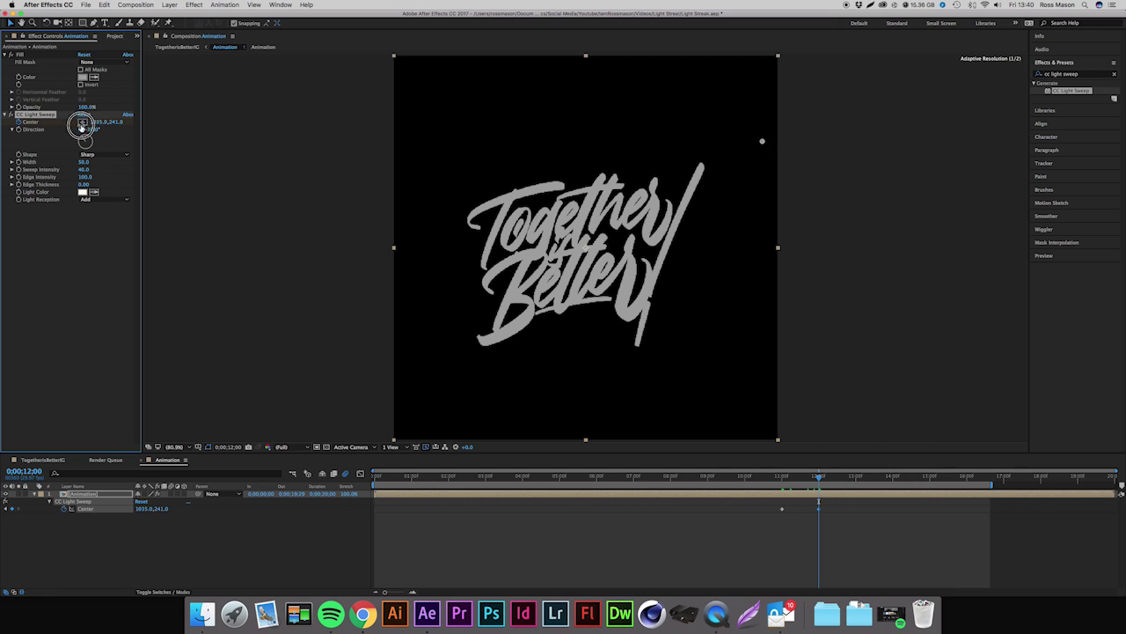
pyautogui.press('Return')
pyautogui.moveTo(91, 121); pyautogui.dragTo(17, 129)
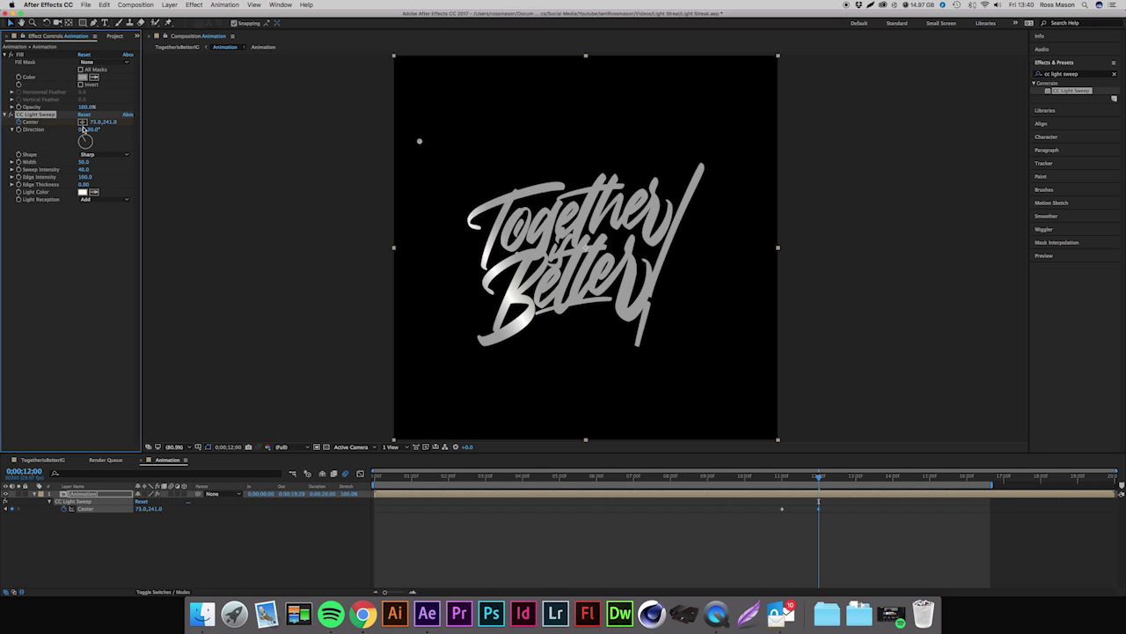
pyautogui.moveTo(87, 127); pyautogui.dragTo(25, 134)
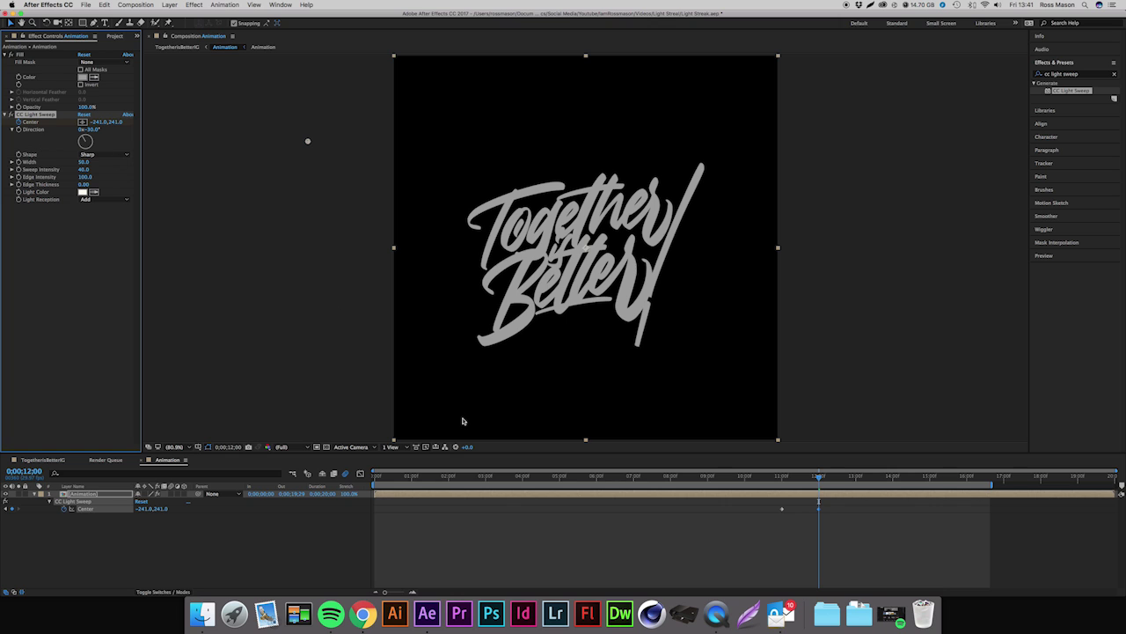
pyautogui.moveTo(819, 480)
pyautogui.mouseDown()
pyautogui.moveTo(780, 478)
pyautogui.moveTo(820, 480)
pyautogui.mouseUp()
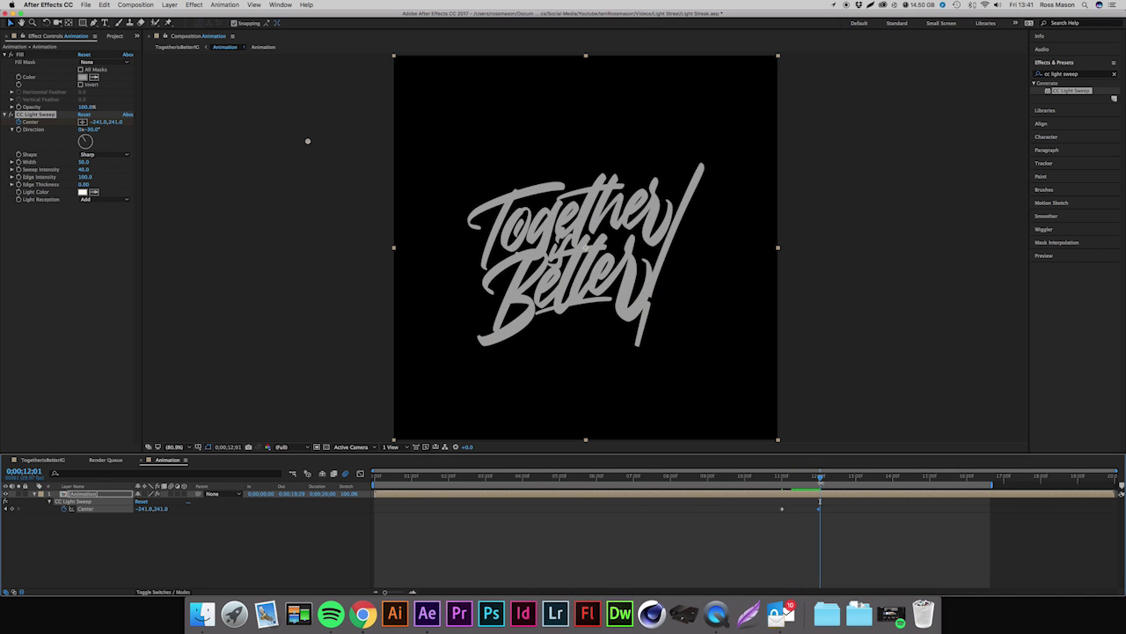
# Step: Deselect the layer and trim the work area to roughly 10;00 through 12;20
pyautogui.moveTo(844, 532); pyautogui.dragTo(761, 500)
pyautogui.click(772, 528)
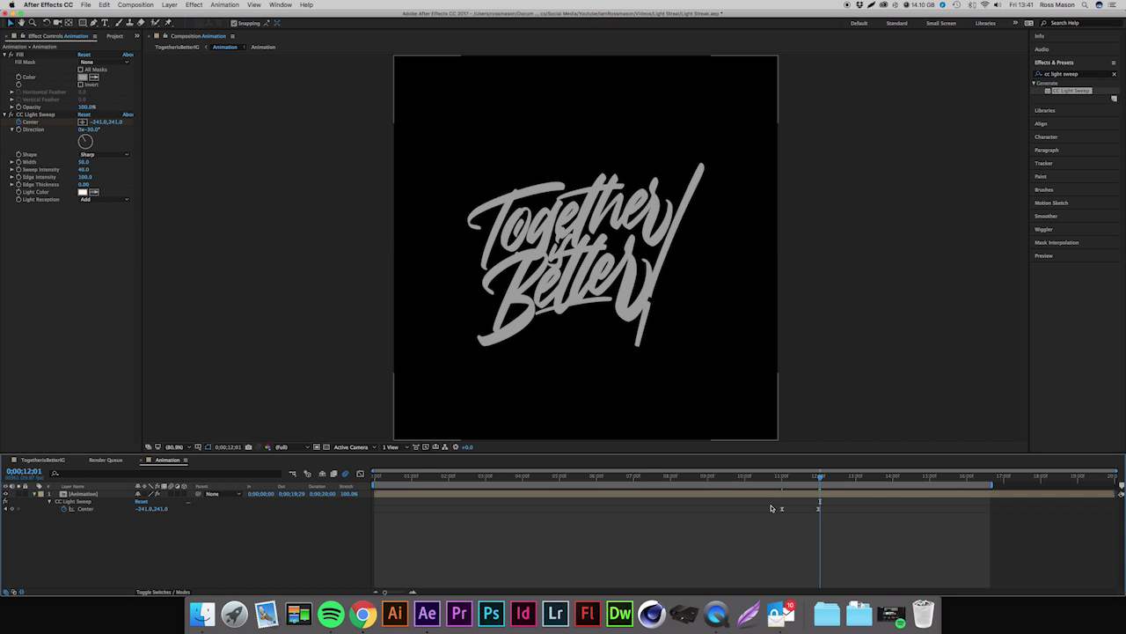
pyautogui.click(773, 477)
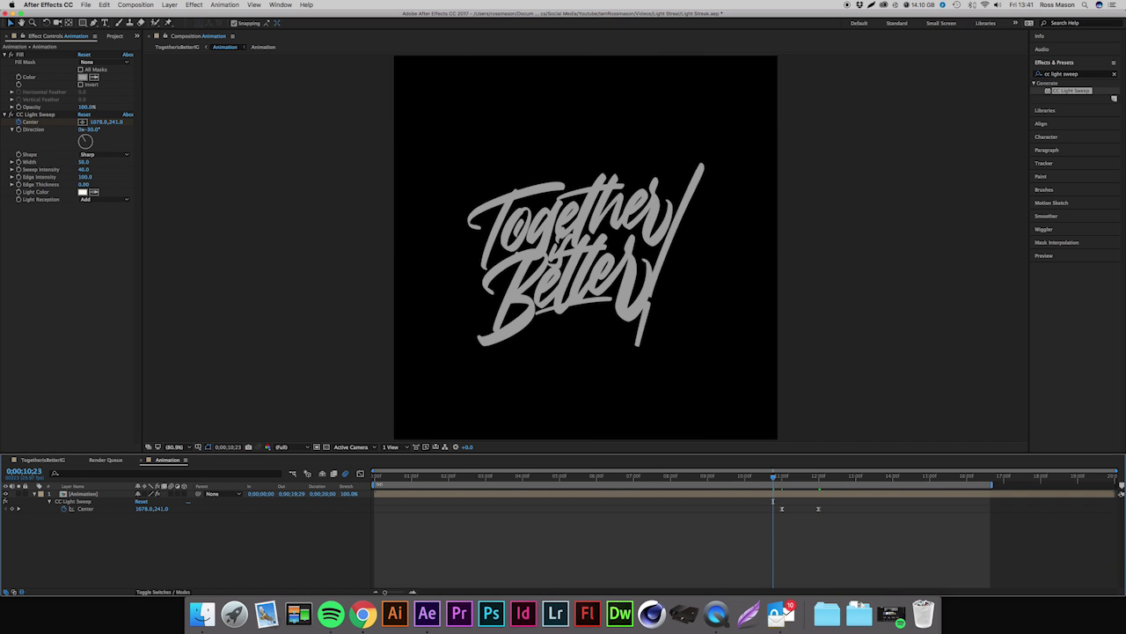
pyautogui.moveTo(376, 483); pyautogui.dragTo(748, 483)
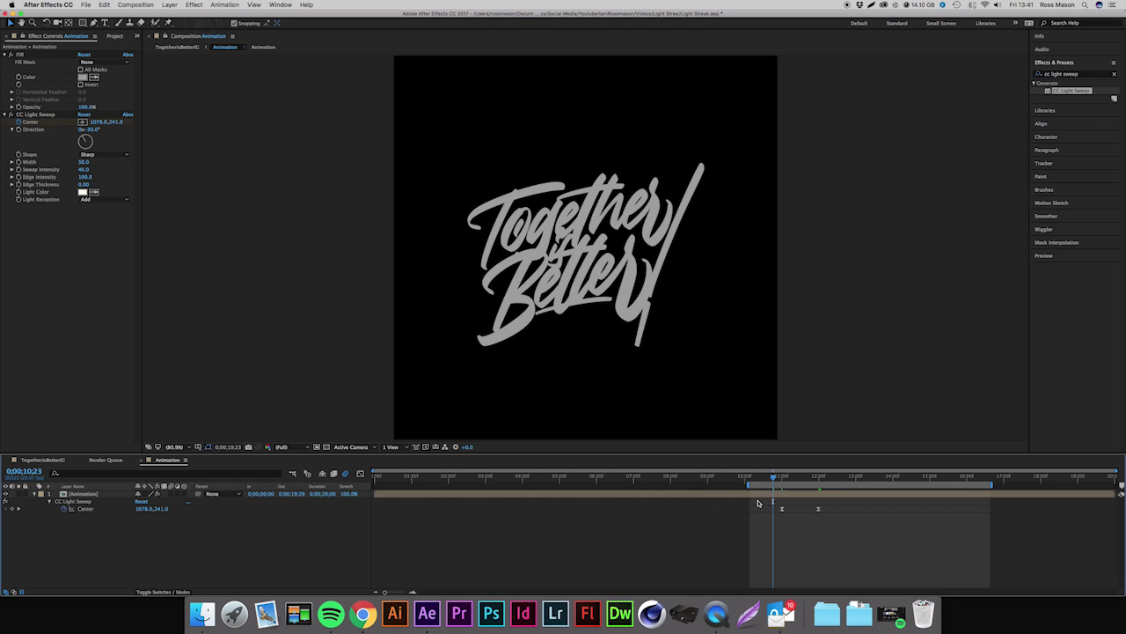
pyautogui.moveTo(993, 485); pyautogui.dragTo(843, 485)
pyautogui.click(752, 475)
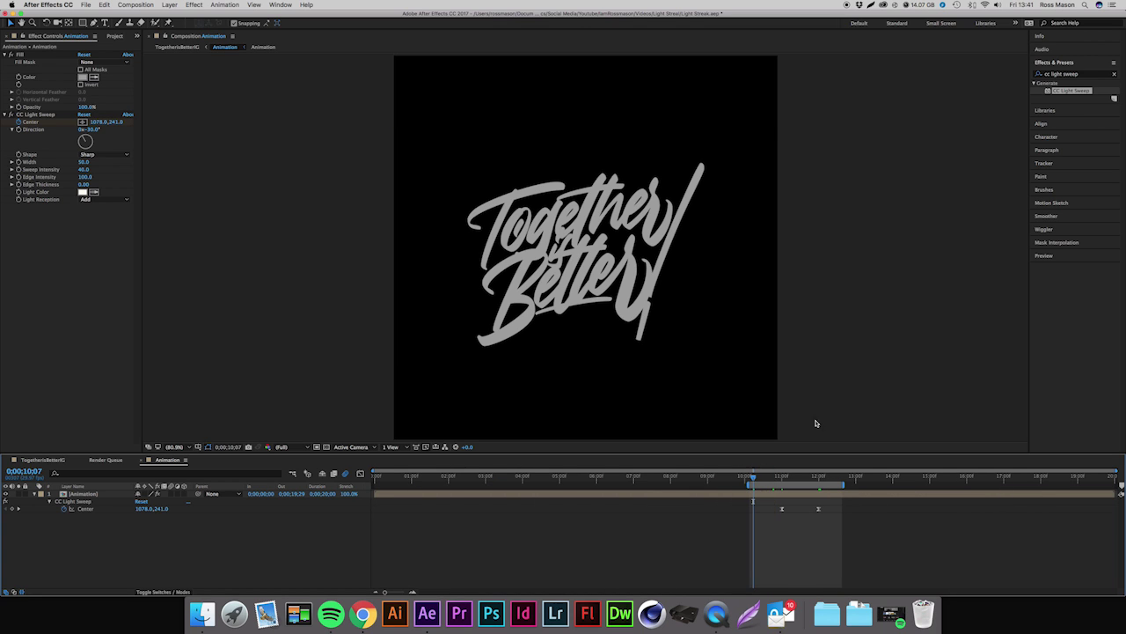
# Step: Preview the light sweep across the work area, then stop playback
pyautogui.click(1044, 255)
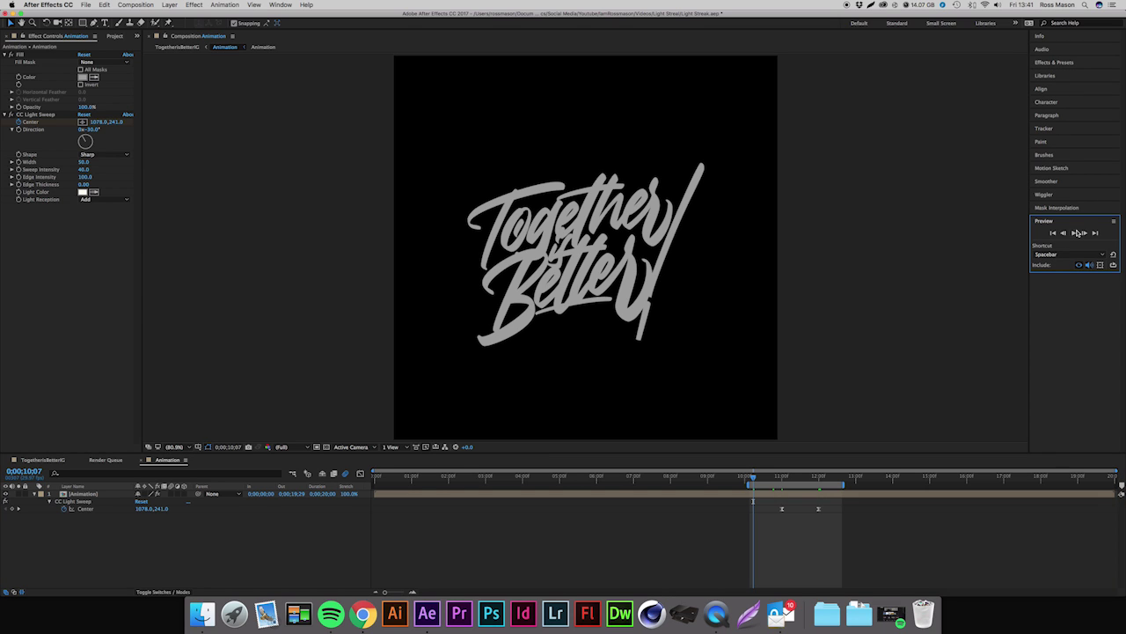
pyautogui.click(1074, 232)
pyautogui.click(1073, 233)
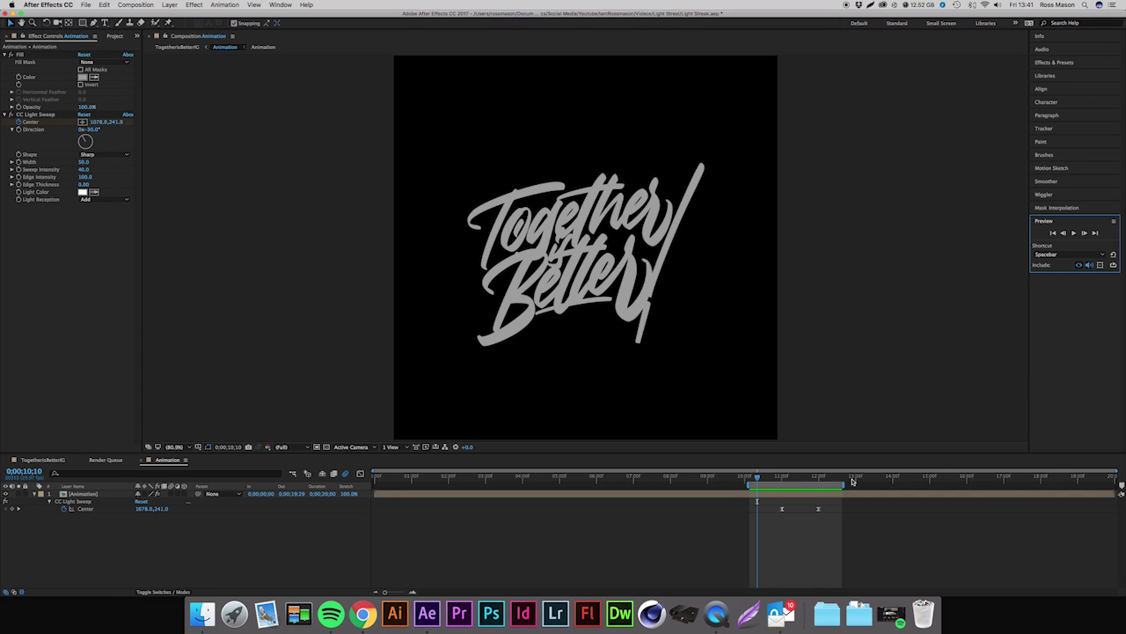
# Step: Extend the work area slightly, drag the second Center keyframe to 12;15, and preview again
pyautogui.moveTo(844, 483)
pyautogui.mouseDown()
pyautogui.moveTo(881, 484)
pyautogui.moveTo(838, 477)
pyautogui.mouseUp()
pyautogui.click(819, 476)
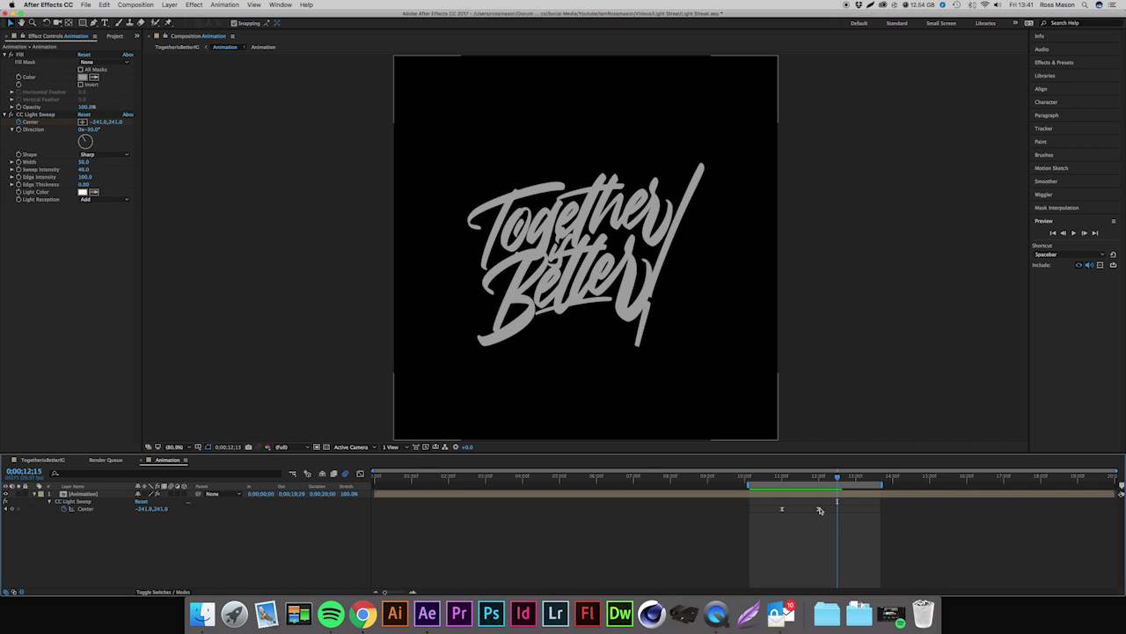
pyautogui.moveTo(821, 509); pyautogui.dragTo(836, 510)
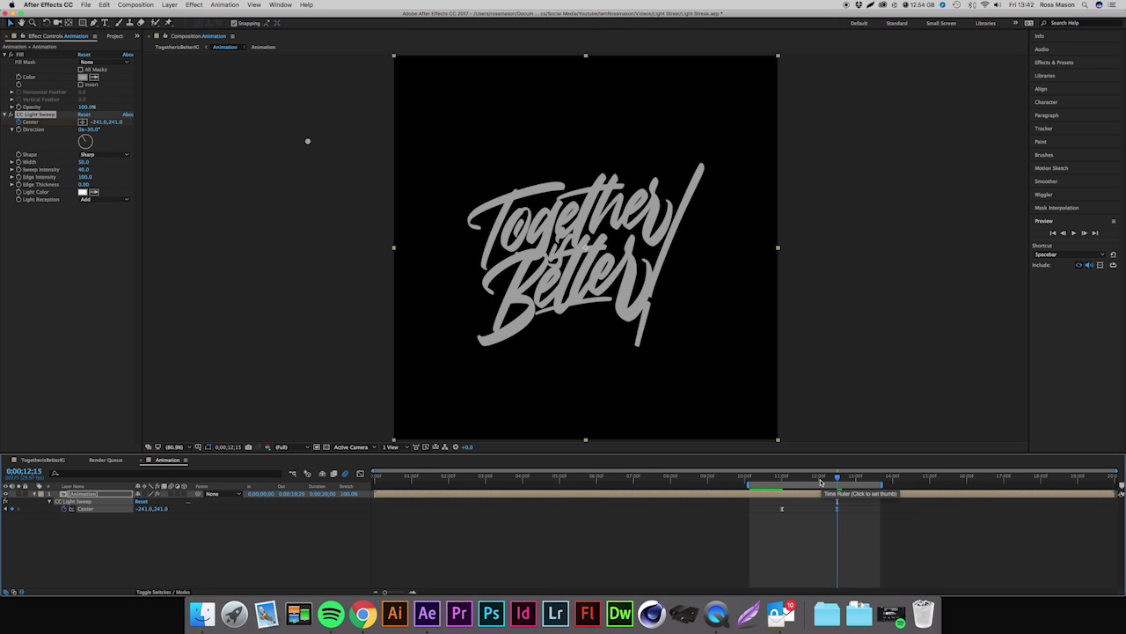
pyautogui.click(766, 479)
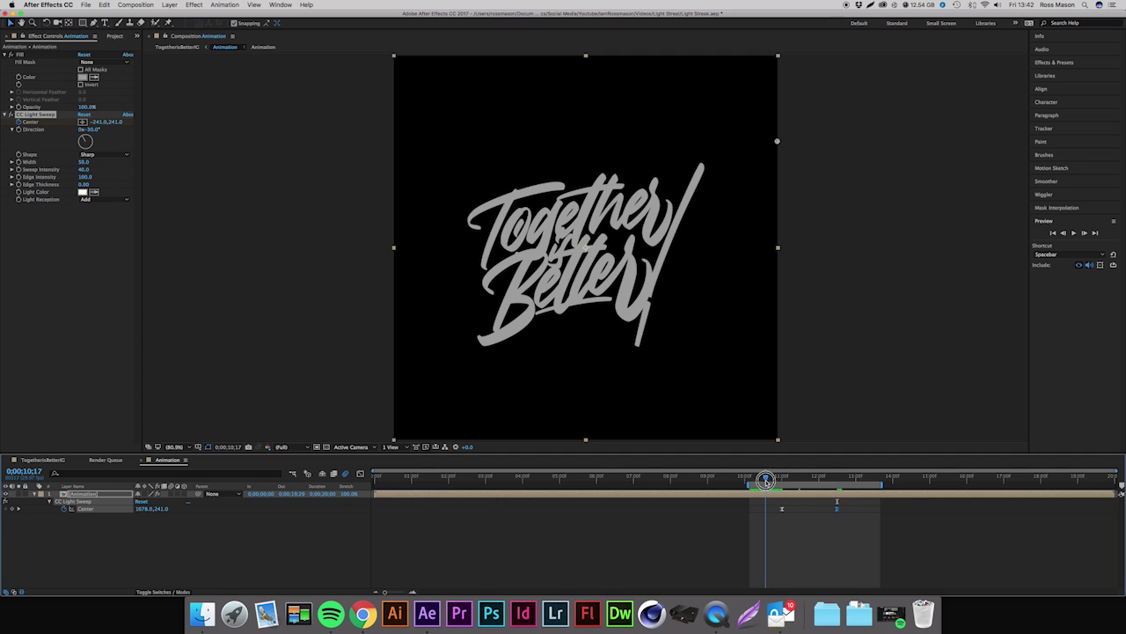
pyautogui.click(1074, 233)
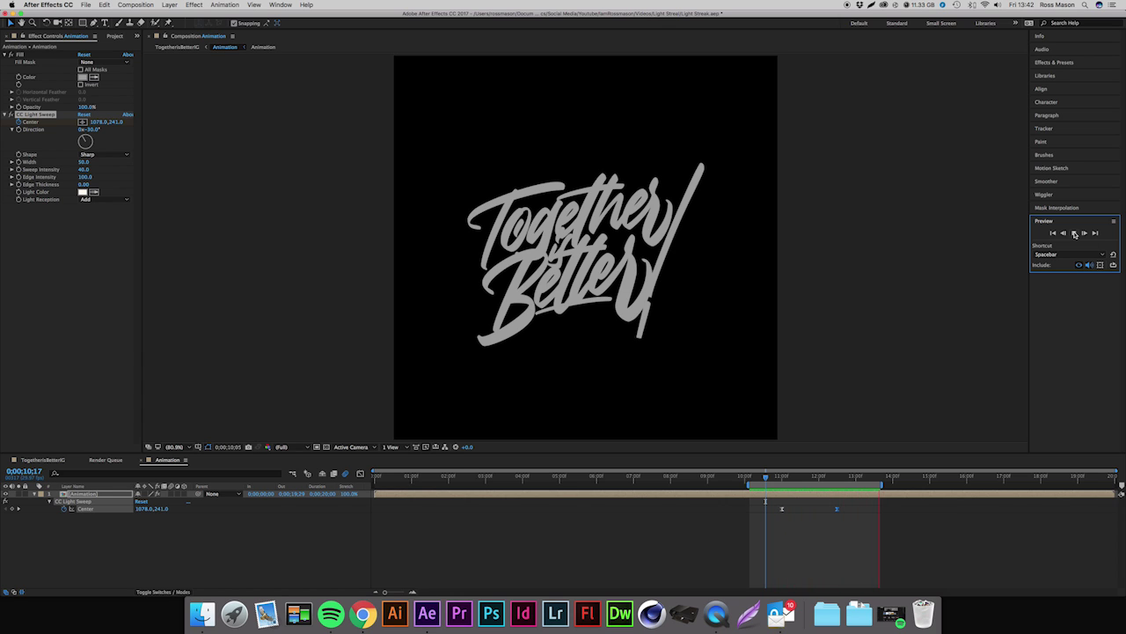
# Step: Stop playback mid-sweep and change the CC Light Sweep Light Color from gold to red D81515
pyautogui.click(1074, 233)
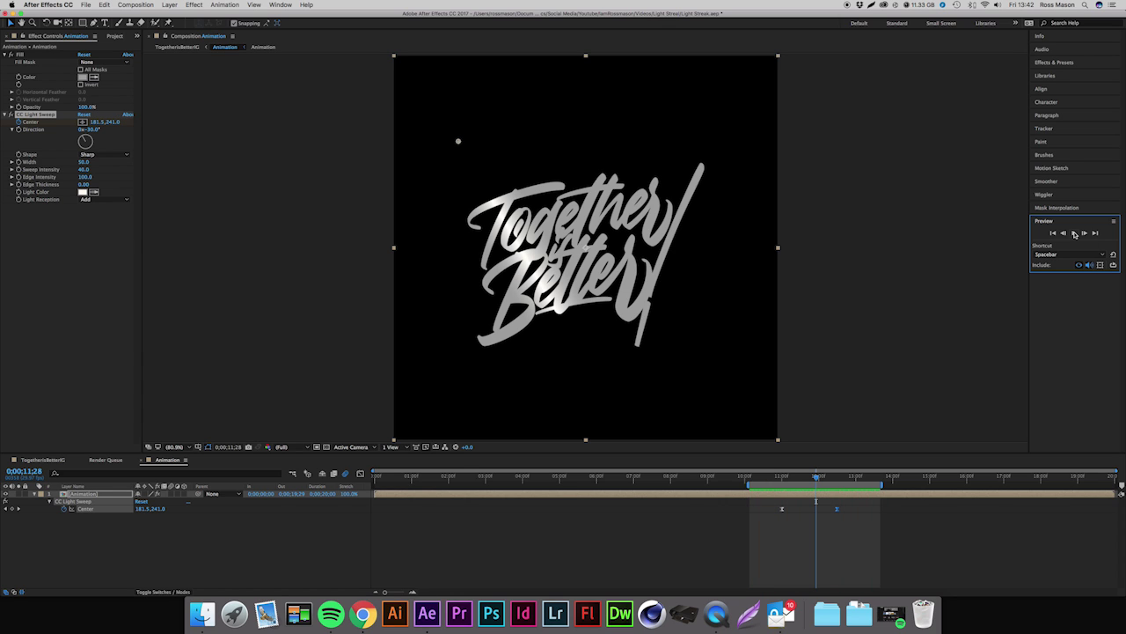
pyautogui.click(82, 192)
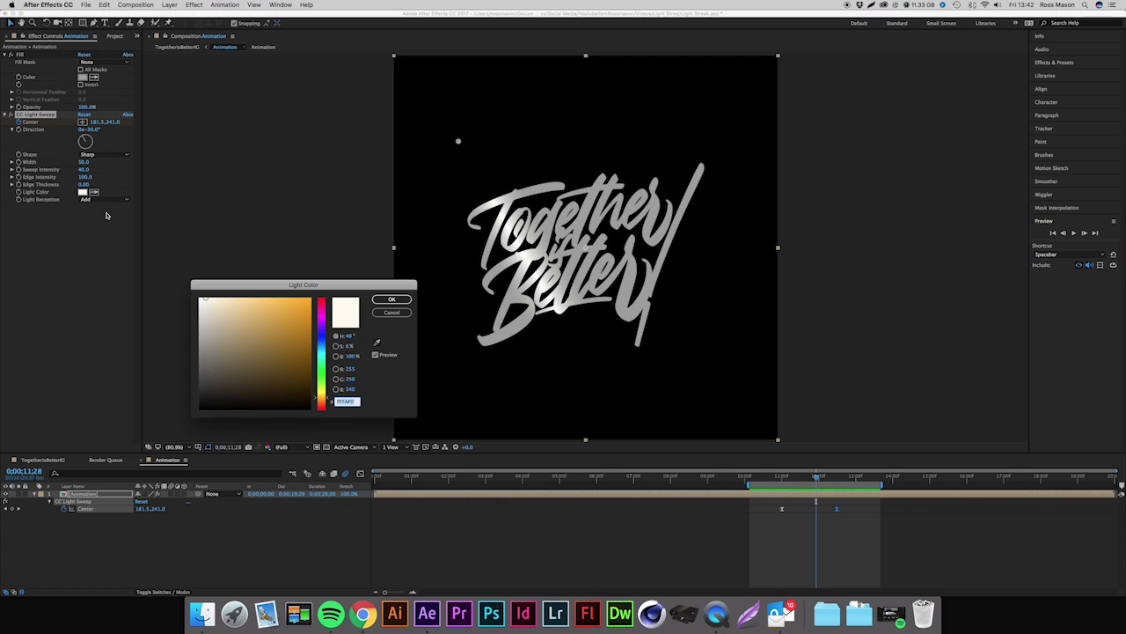
pyautogui.click(299, 308)
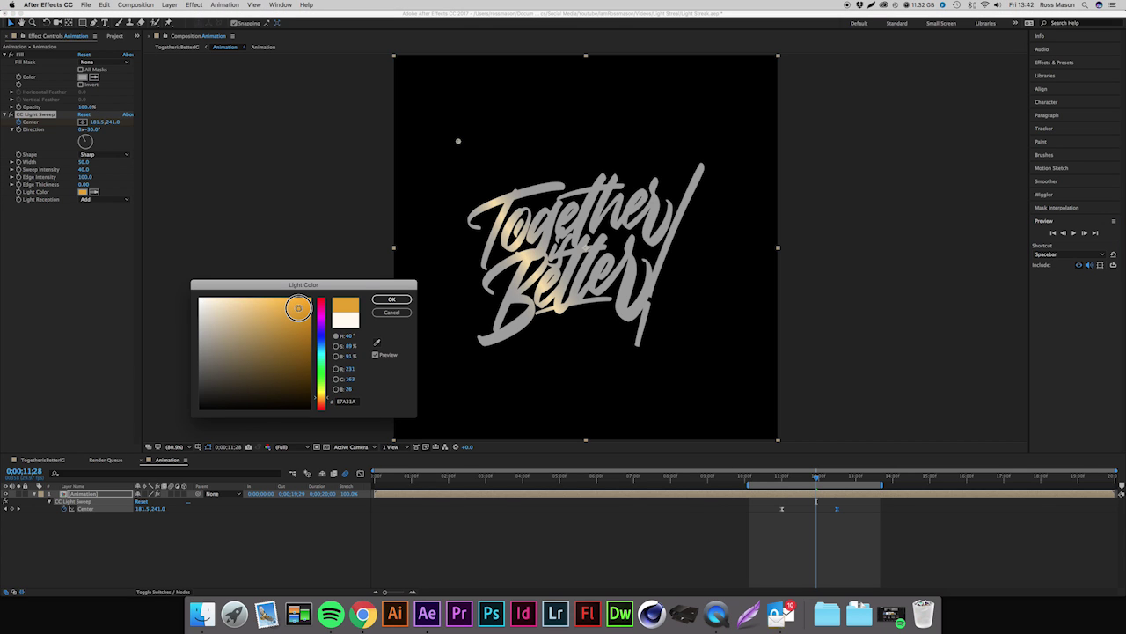
pyautogui.moveTo(299, 308)
pyautogui.mouseDown()
pyautogui.moveTo(291, 335)
pyautogui.moveTo(322, 296)
pyautogui.mouseUp()
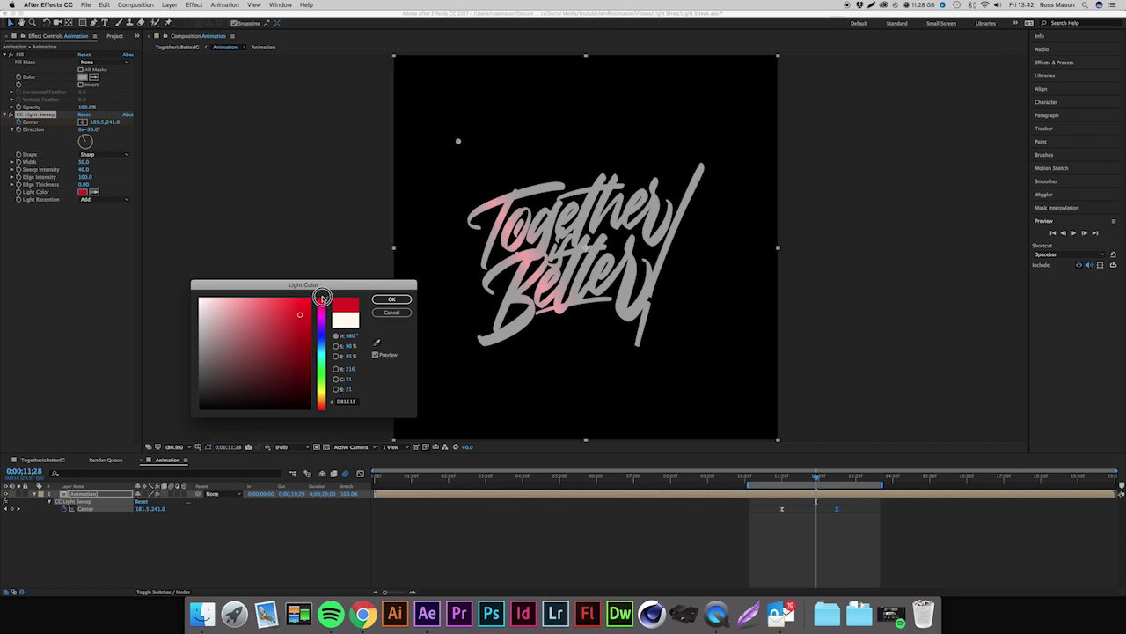
pyautogui.press('Return')
# Step: Return to 10;16 and preview the red light sweep, then stop it
pyautogui.click(764, 478)
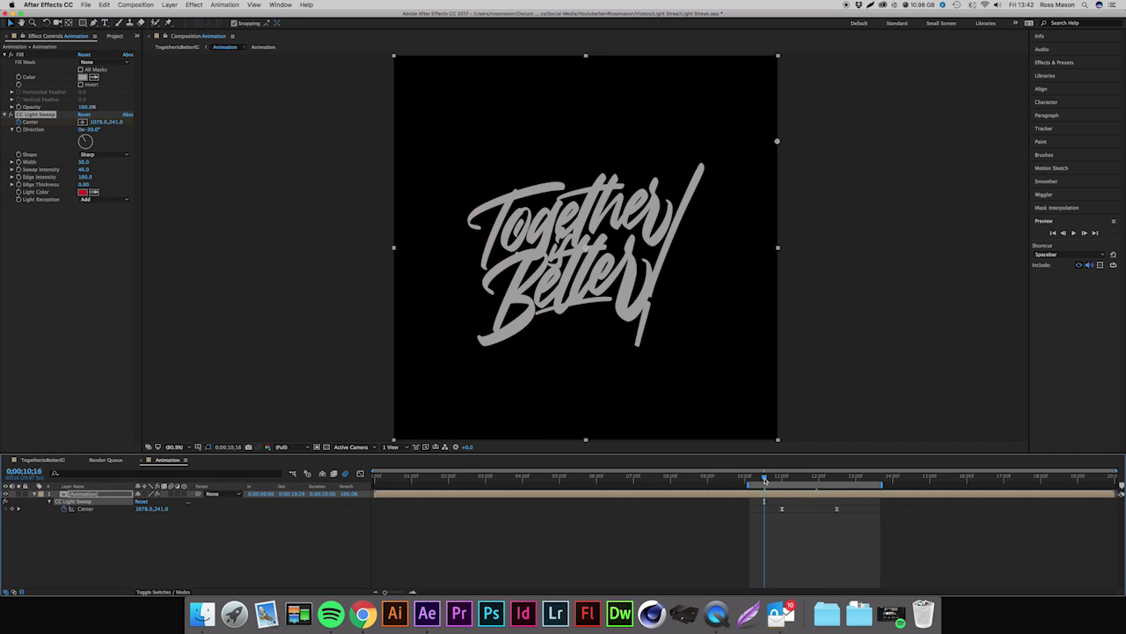
pyautogui.click(1073, 232)
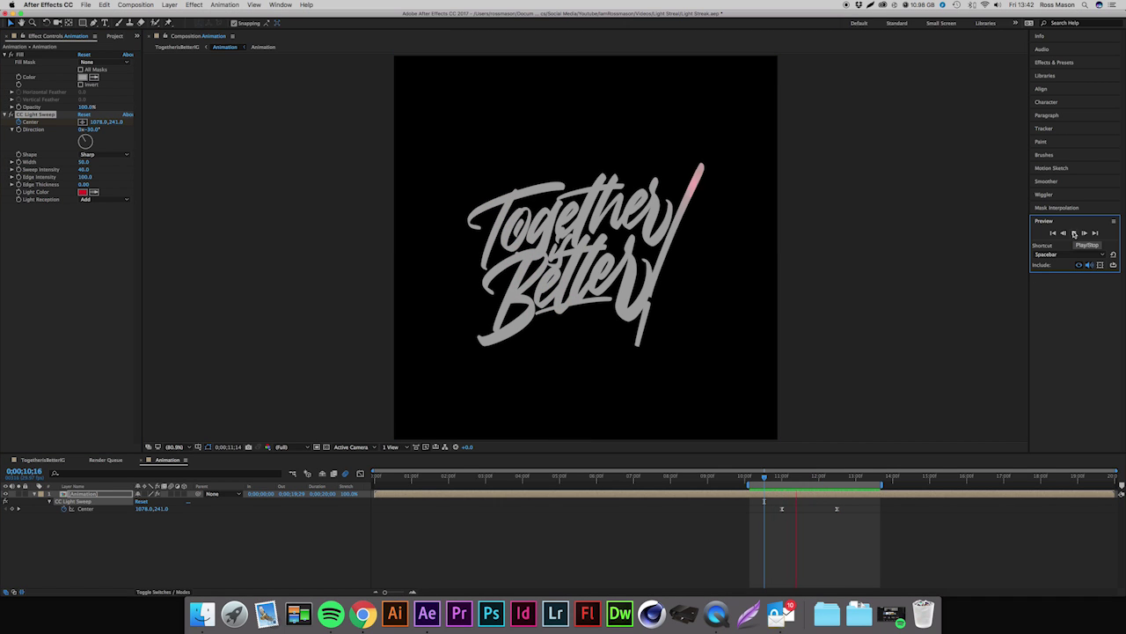
pyautogui.click(1074, 233)
# Step: Select both Center keyframes and park the time indicator near 11;28 with the streak mid-text
pyautogui.click(778, 476)
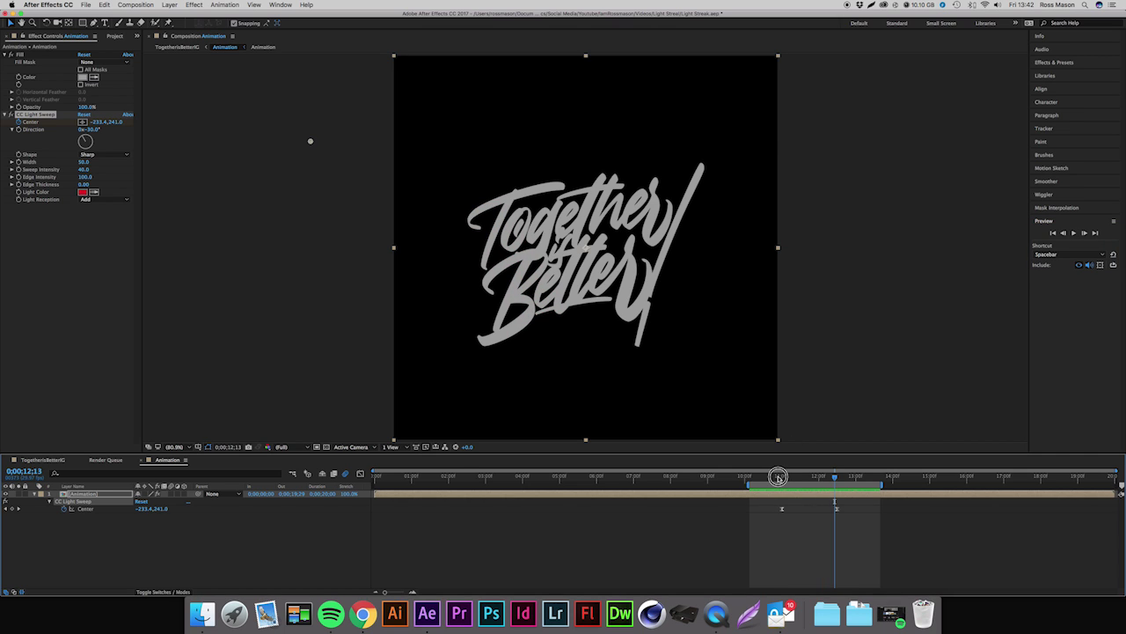
pyautogui.click(776, 476)
pyautogui.moveTo(775, 524); pyautogui.dragTo(849, 504)
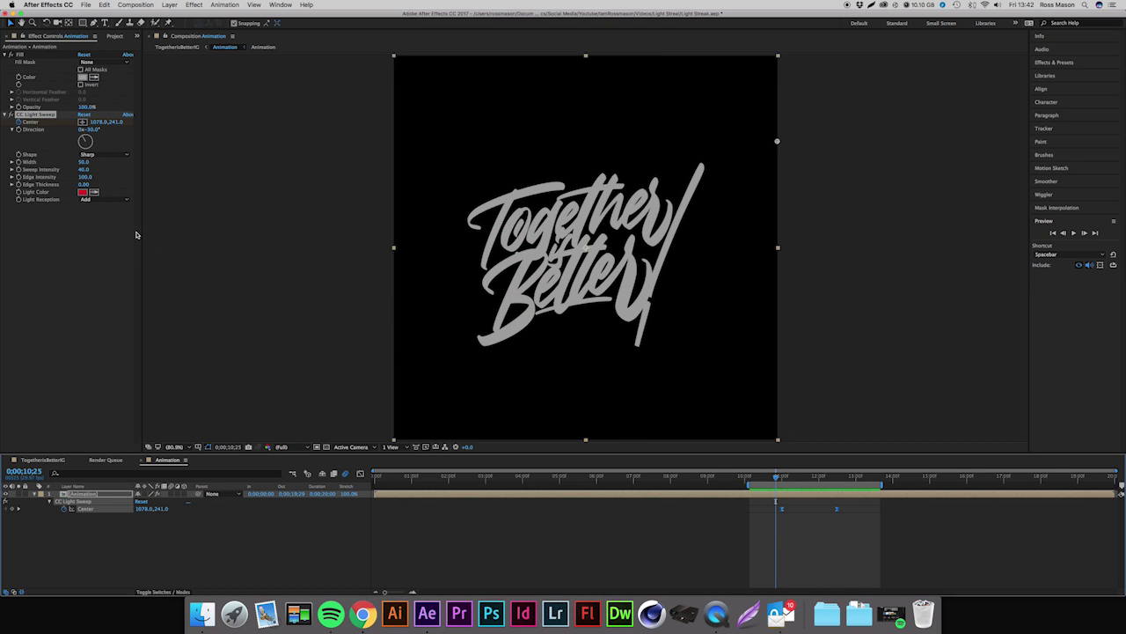
pyautogui.moveTo(809, 478); pyautogui.dragTo(814, 476)
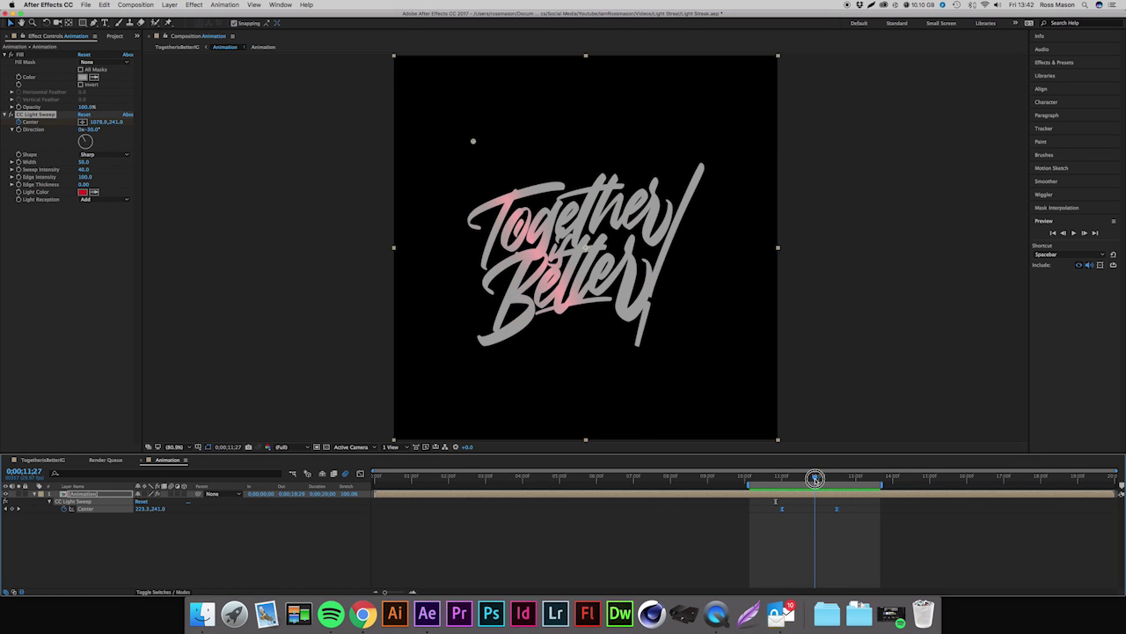
pyautogui.click(808, 536)
# Step: Try Edge Thickness 6.80, return it to 0.00, and set the Light Color back to white
pyautogui.moveTo(83, 184); pyautogui.dragTo(106, 186)
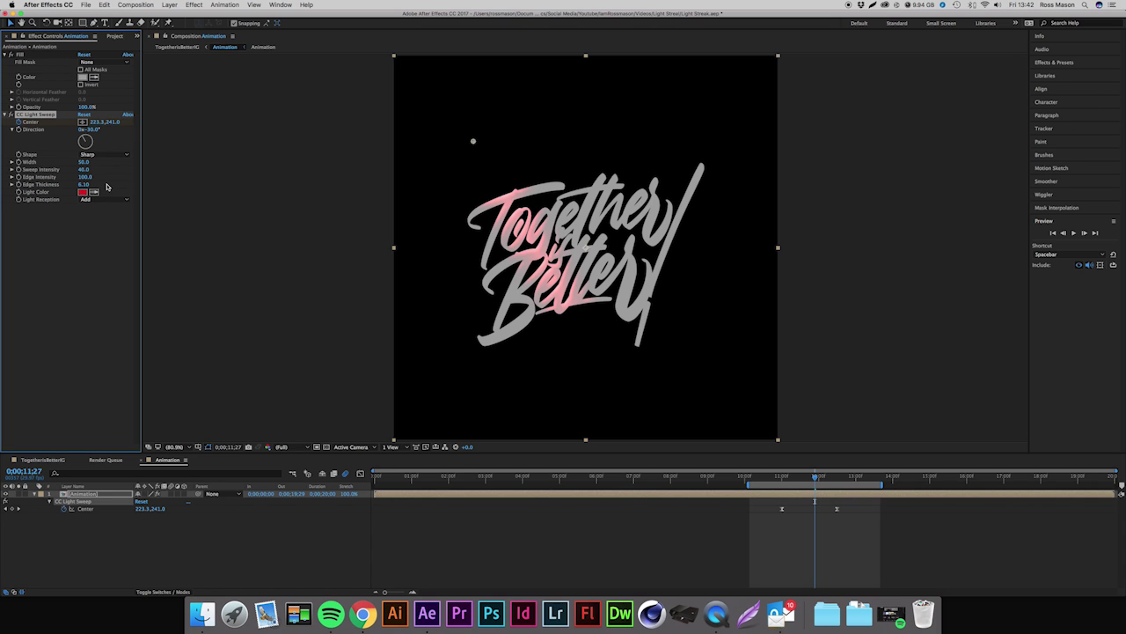
pyautogui.moveTo(85, 184); pyautogui.dragTo(49, 186)
pyautogui.click(83, 191)
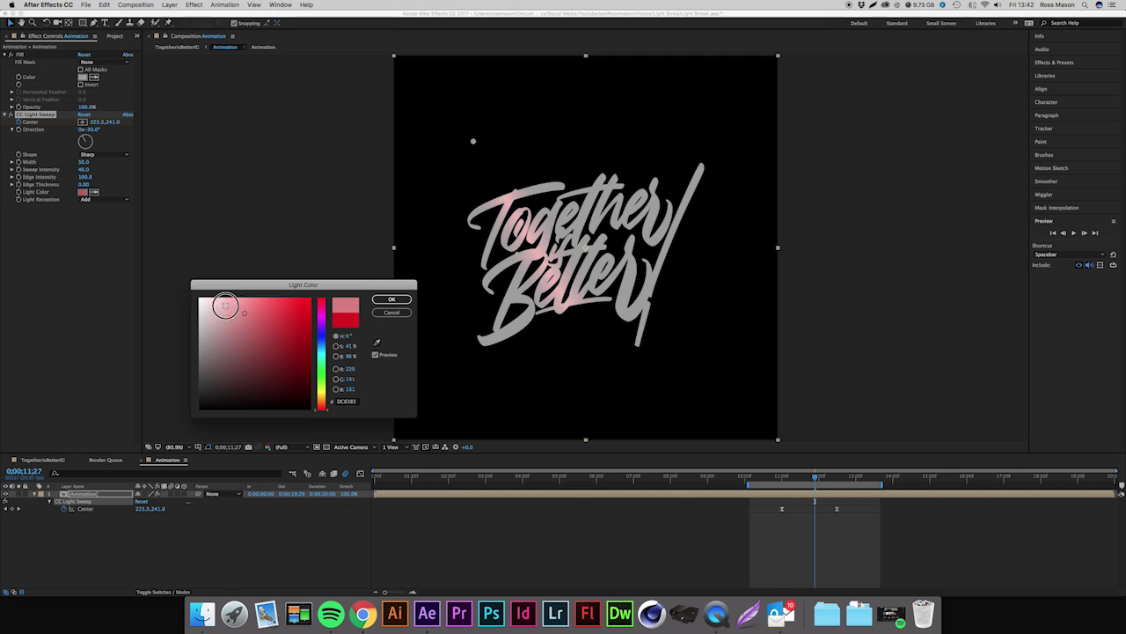
pyautogui.moveTo(221, 297); pyautogui.dragTo(187, 290)
pyautogui.click(392, 299)
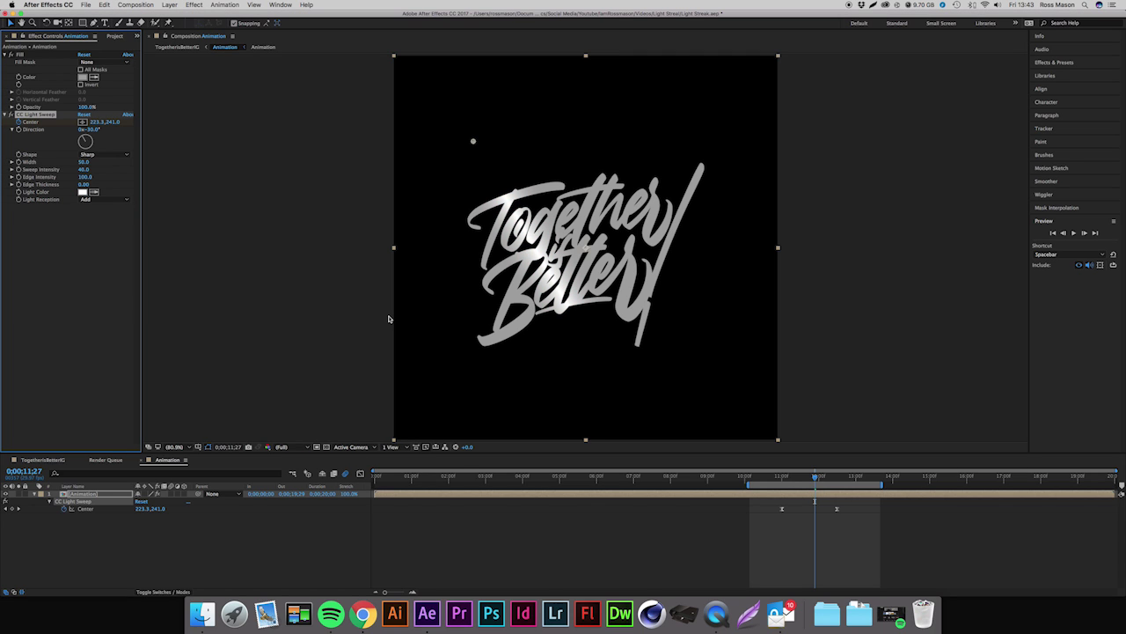